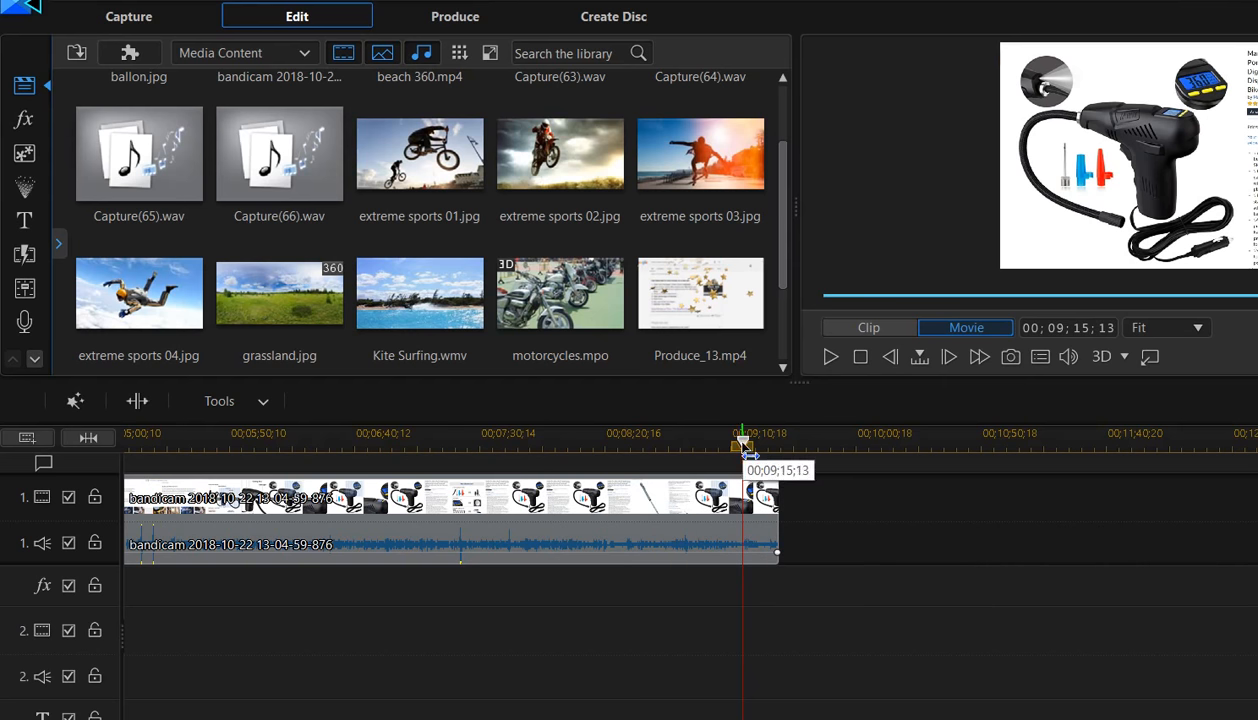
# - Split the bandicam clip on the first video track at 00;09;12;12
pyautogui.moveTo(743, 442); pyautogui.dragTo(735, 447)
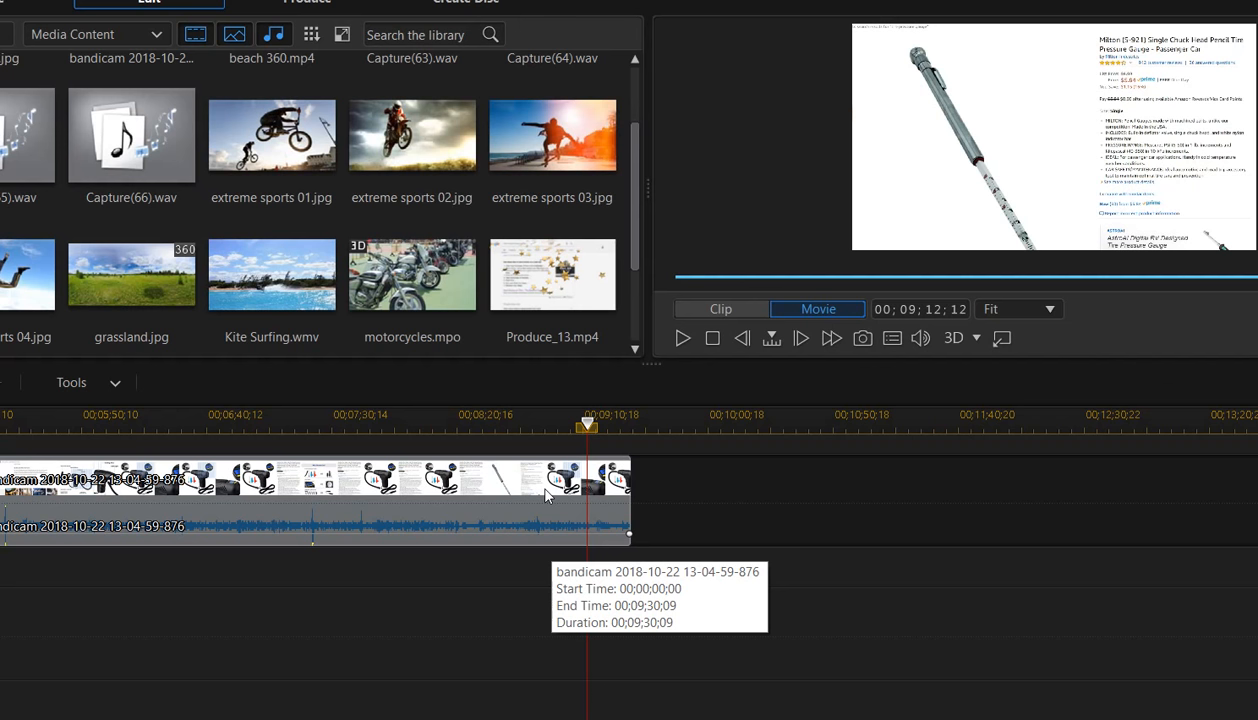
pyautogui.scroll(2, 557, 553)
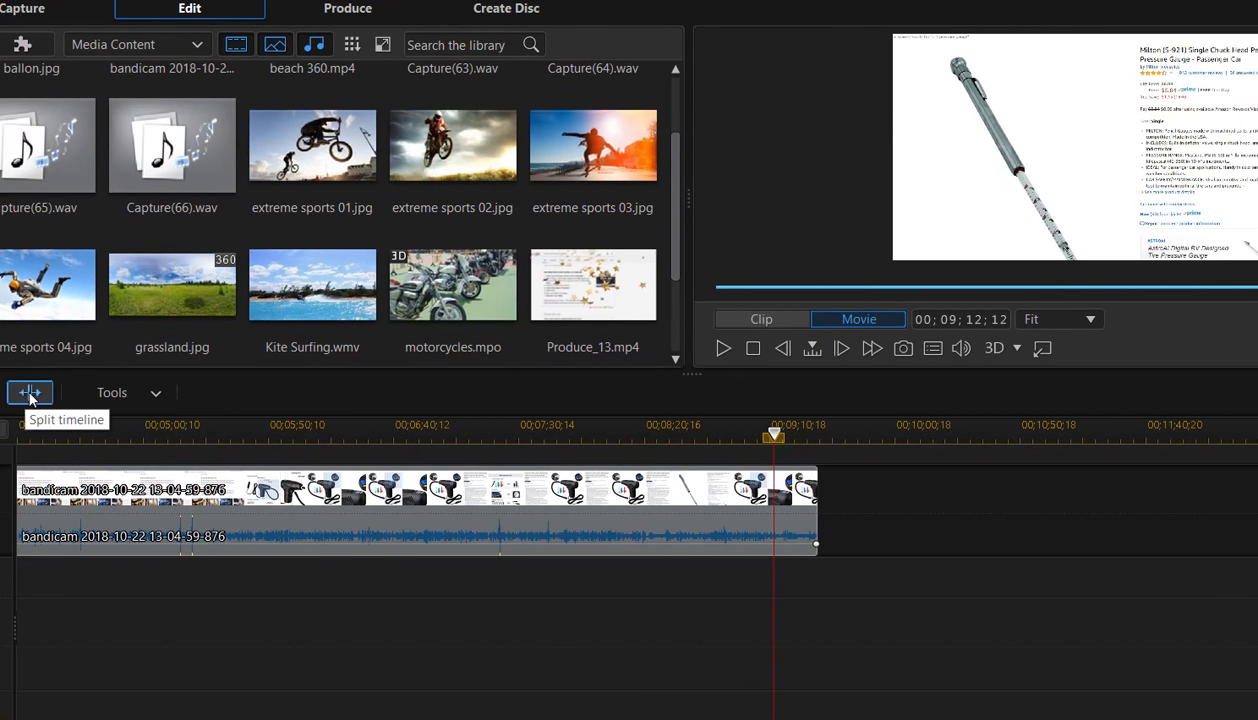
pyautogui.click(30, 393)
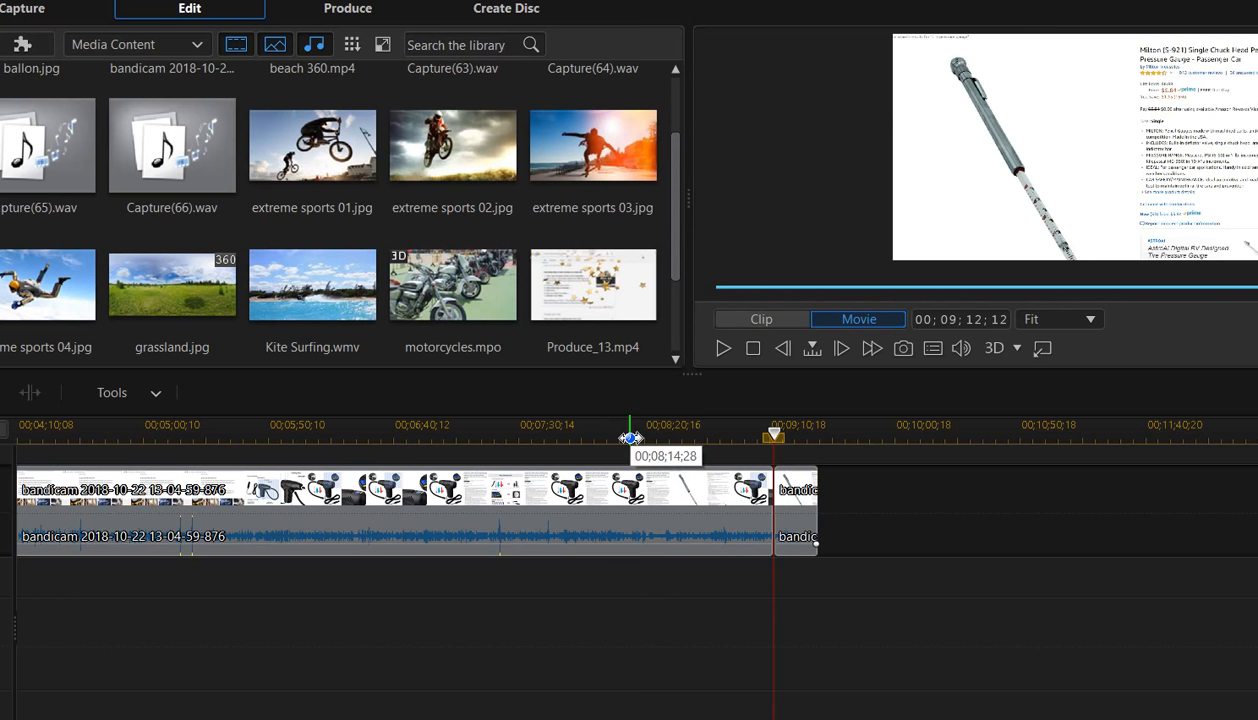
# - Split the longer remaining part of the bandicam clip at 00;08;11;11
pyautogui.click(630, 438)
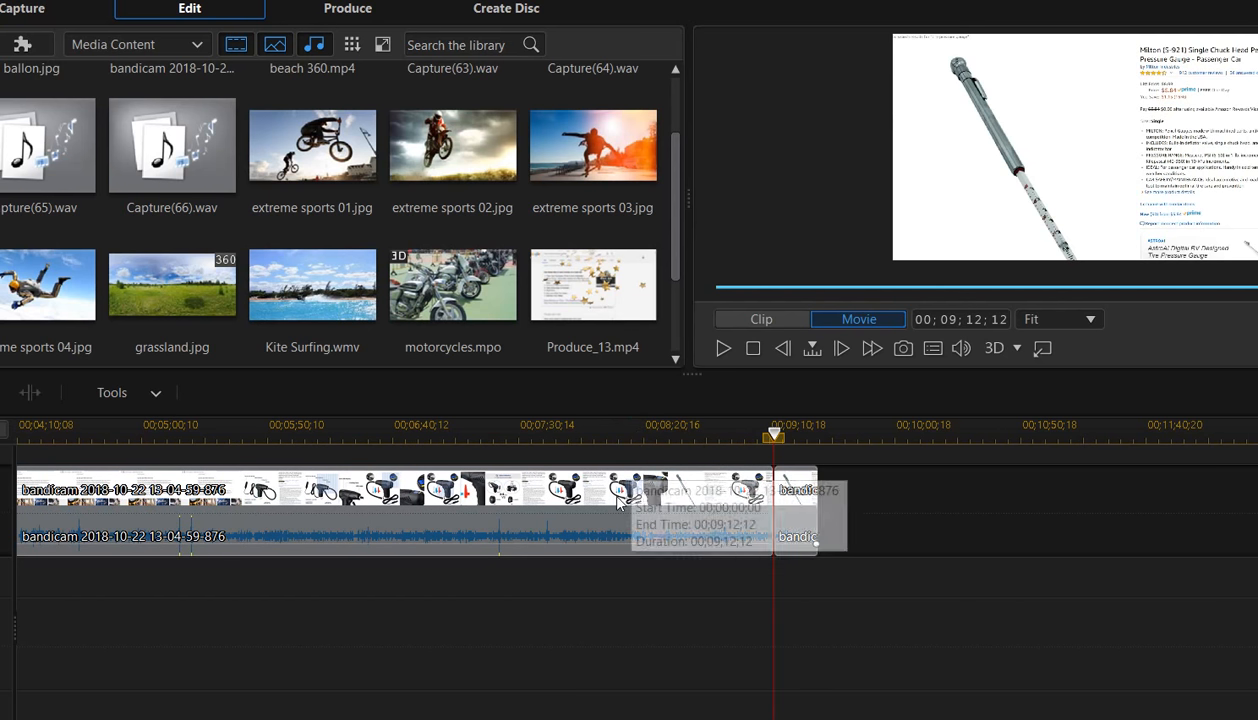
pyautogui.click(621, 438)
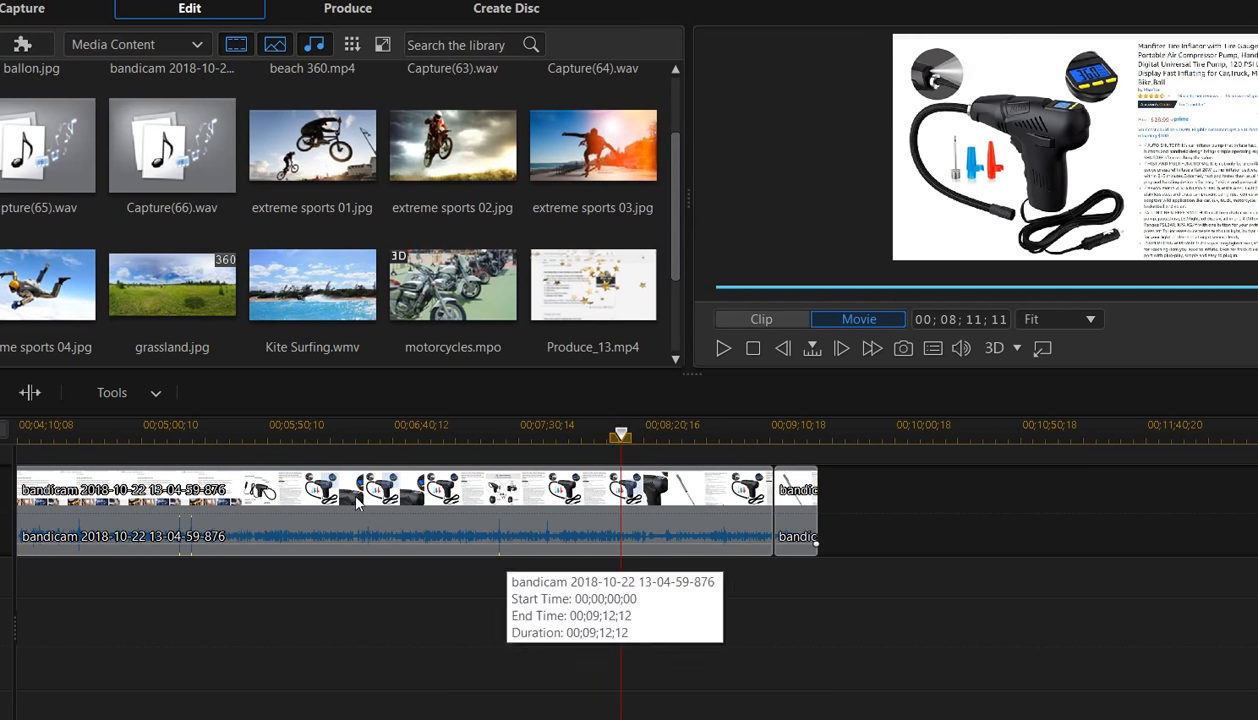
pyautogui.click(30, 394)
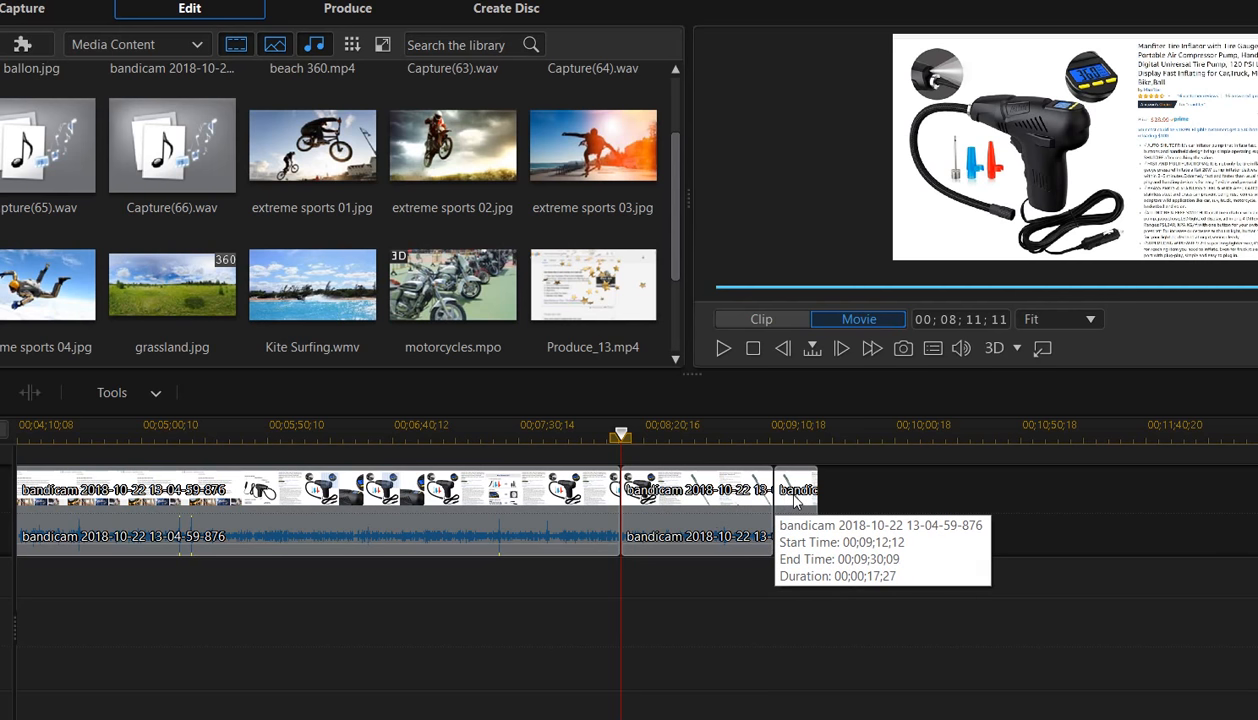
# - Move the short end clip farther along the timeline and insert a copy of the middle segment beside the original
pyautogui.moveTo(803, 498); pyautogui.dragTo(1165, 498)
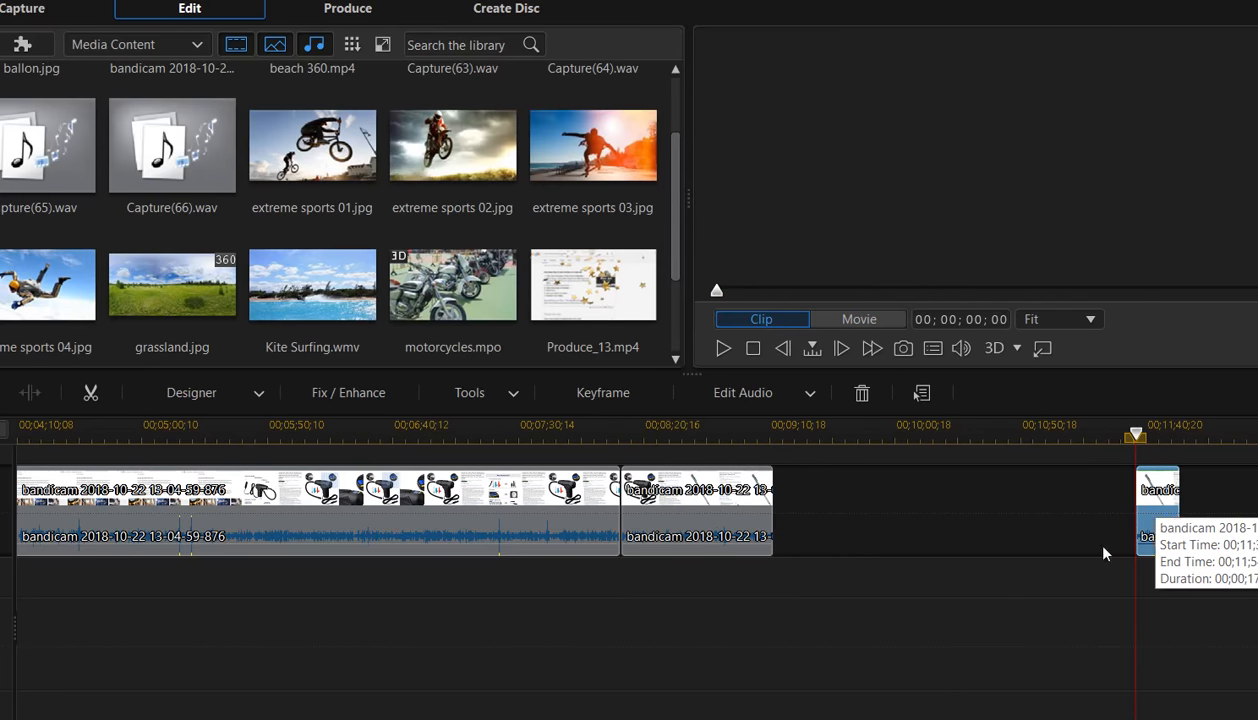
pyautogui.click(709, 516)
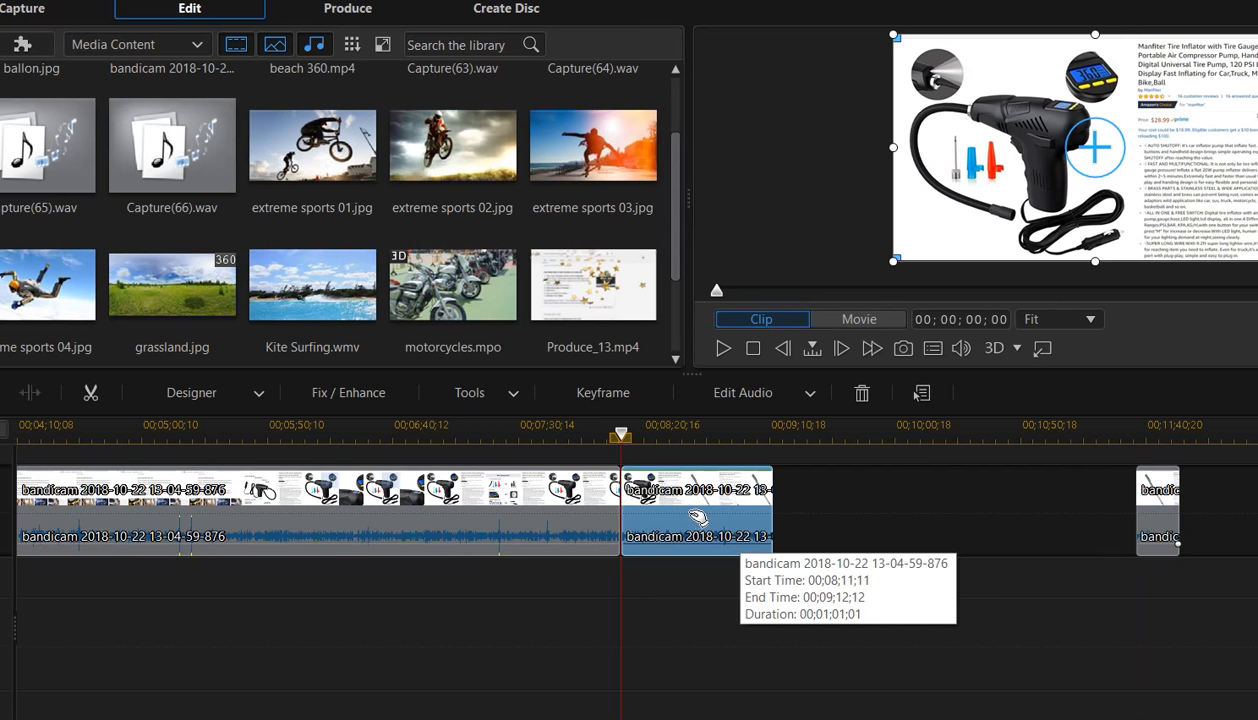
pyautogui.moveTo(697, 517); pyautogui.dragTo(697, 527)
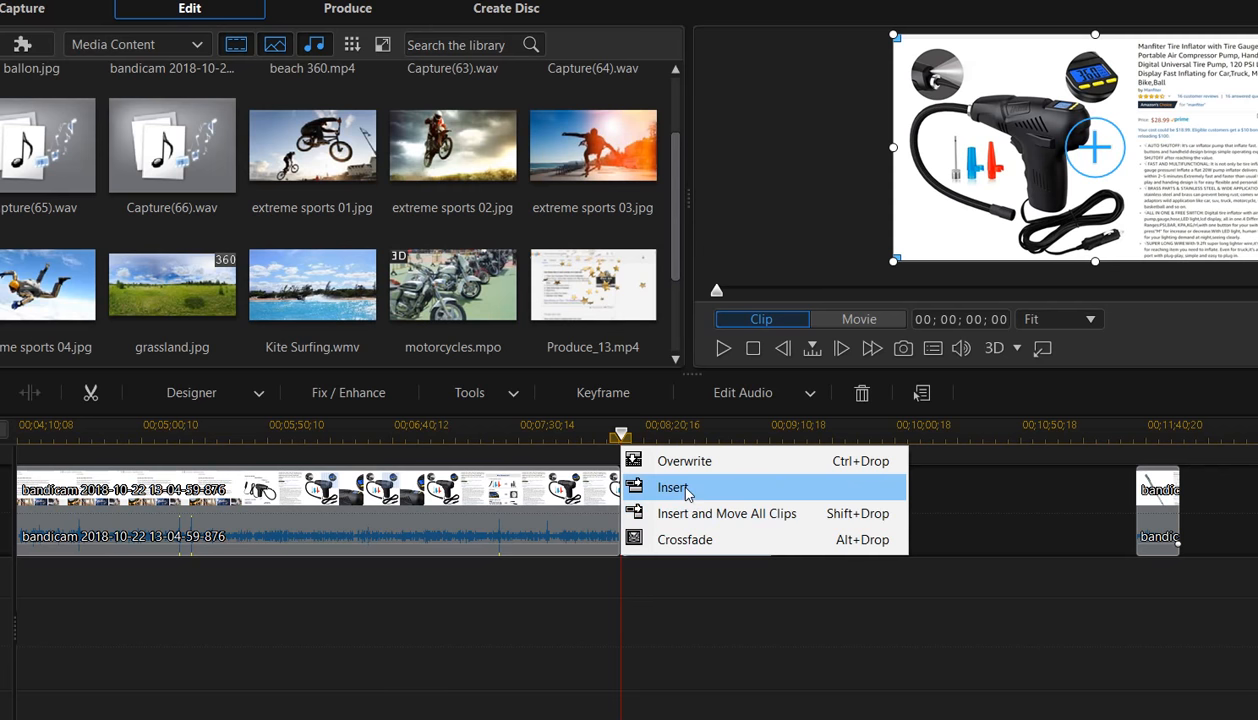
pyautogui.click(674, 487)
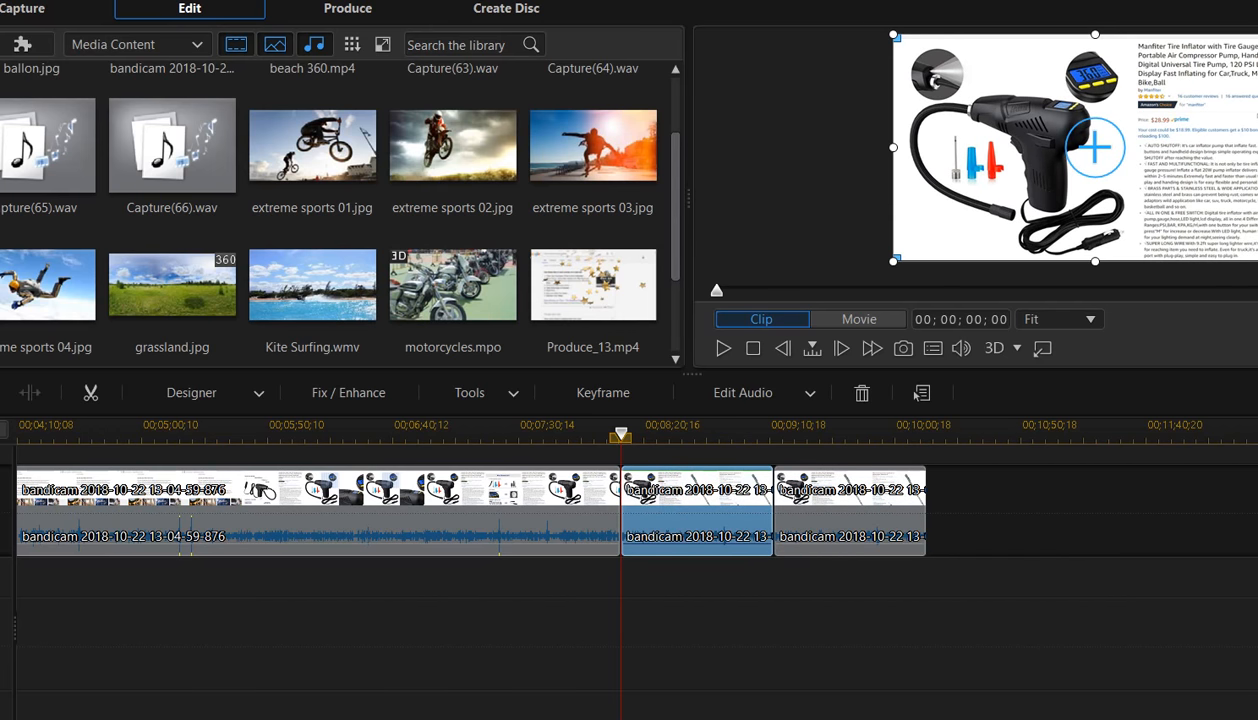
# - Preview the copied segment by playing it from about 00;09;19;24
pyautogui.click(1160, 523)
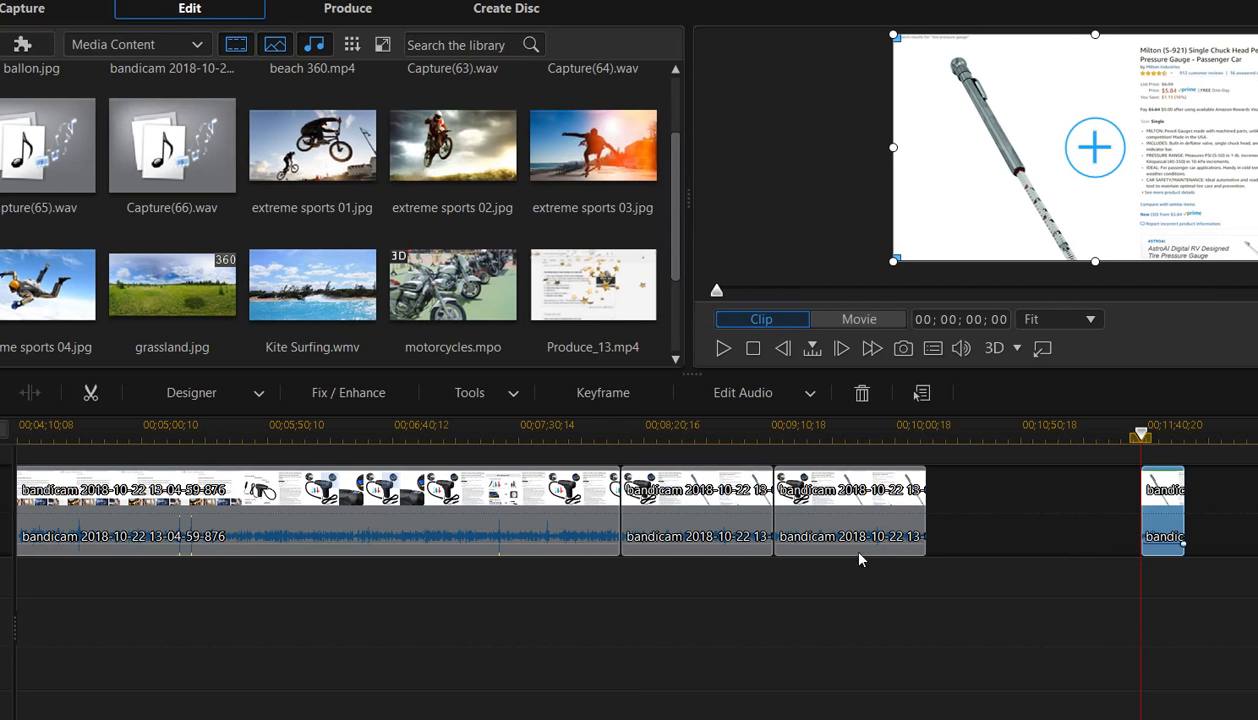
pyautogui.click(816, 485)
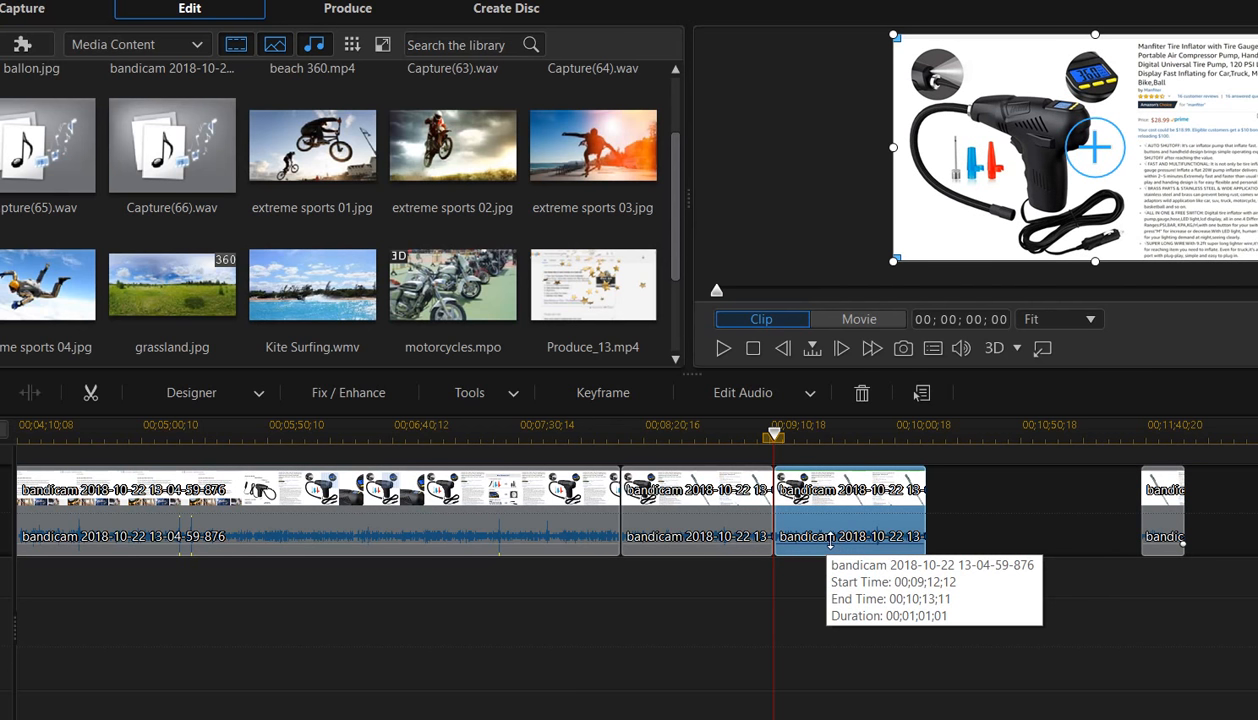
pyautogui.moveTo(826, 543); pyautogui.dragTo(831, 556)
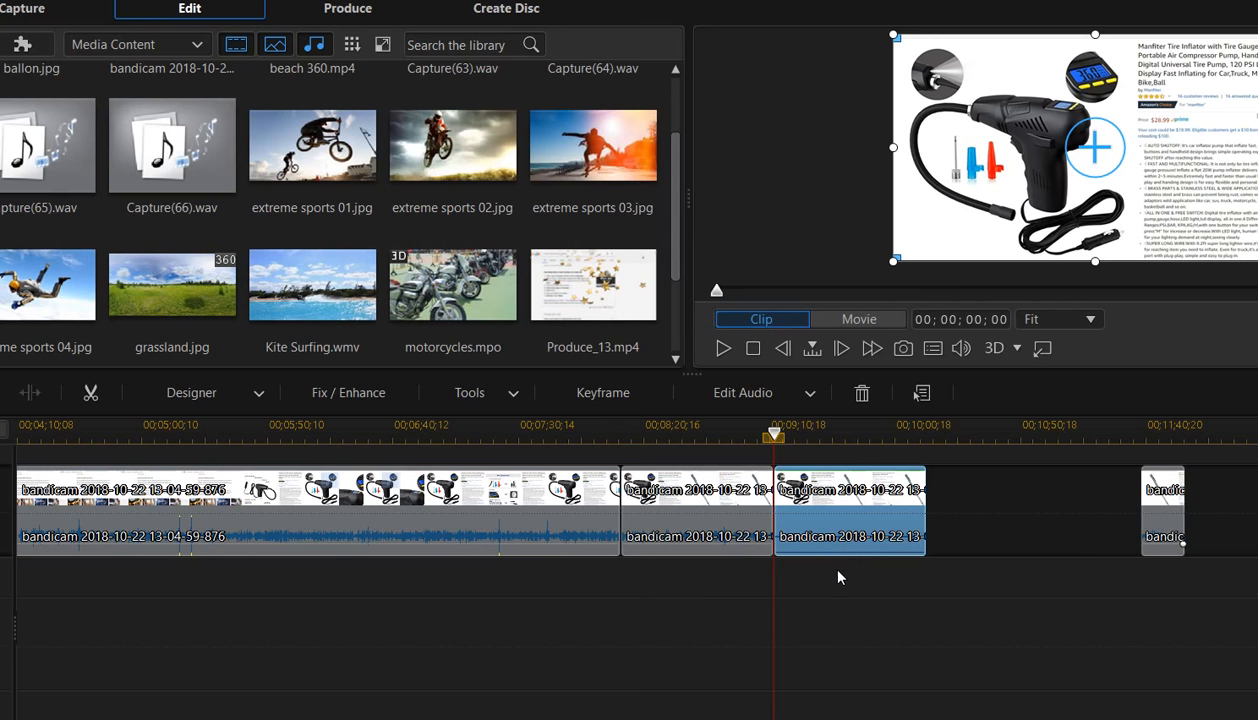
pyautogui.moveTo(845, 557)
pyautogui.mouseDown()
pyautogui.moveTo(848, 545)
pyautogui.moveTo(850, 600)
pyautogui.moveTo(849, 545)
pyautogui.mouseUp()
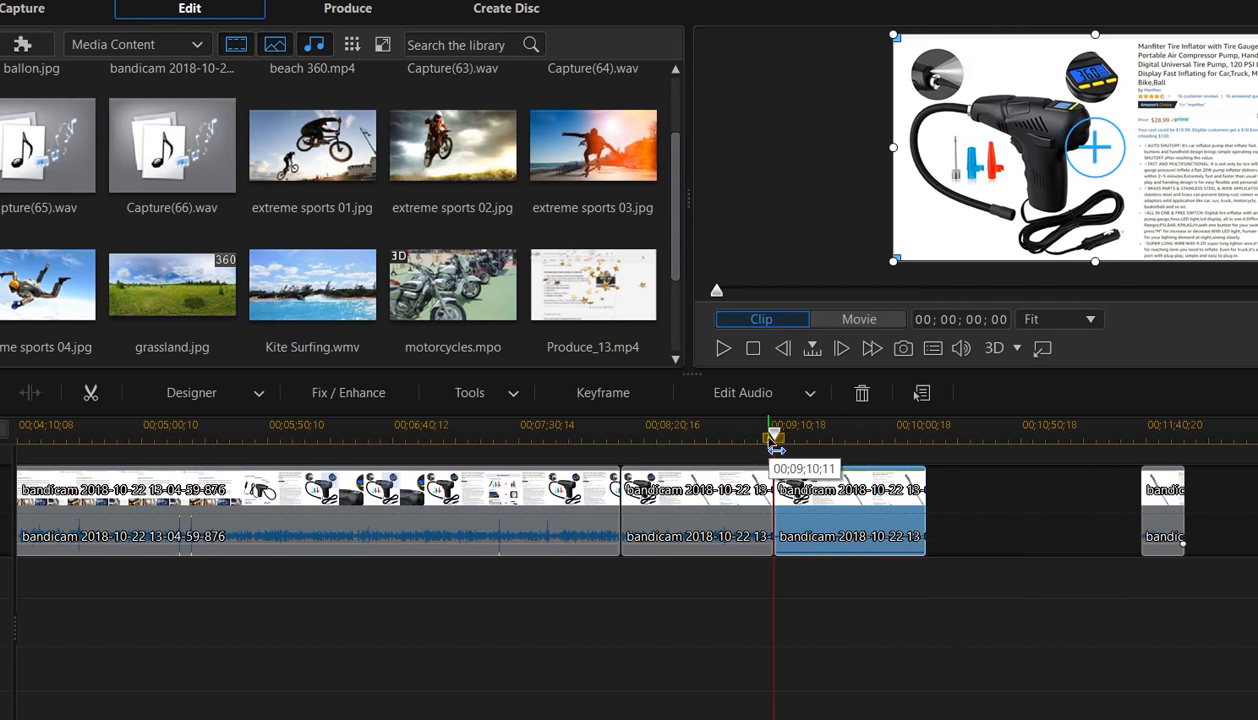
pyautogui.moveTo(772, 442); pyautogui.dragTo(798, 440)
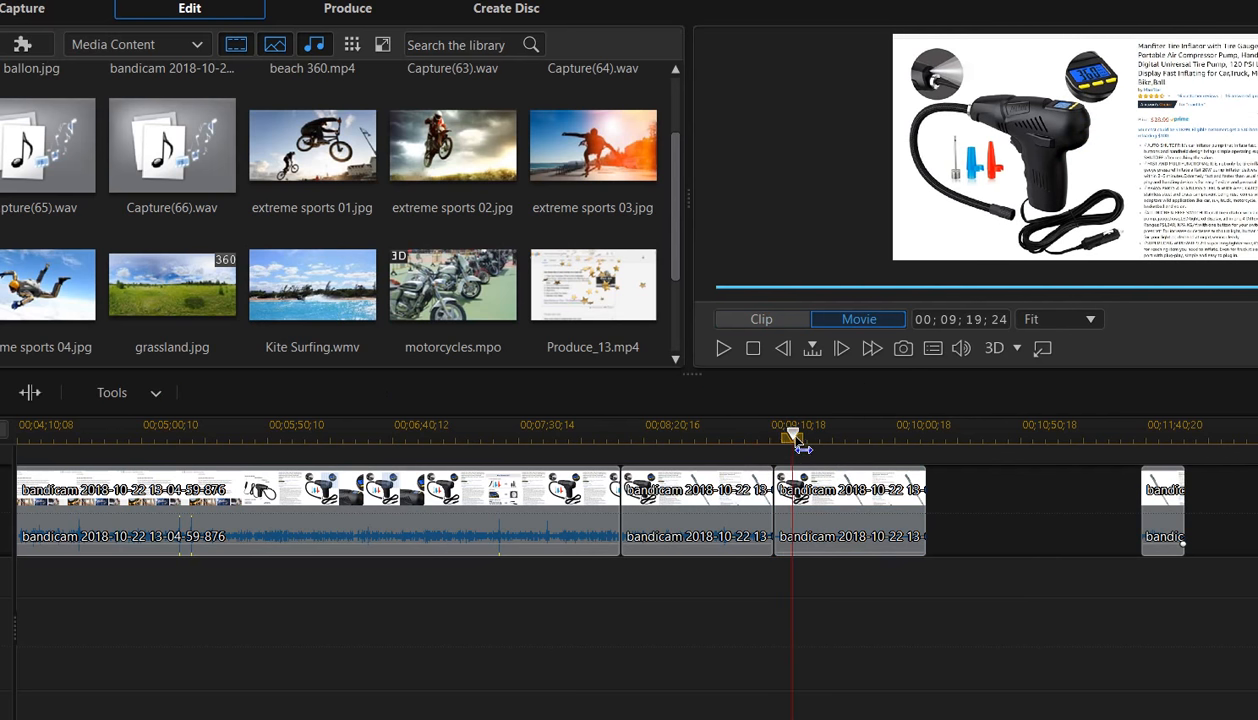
pyautogui.click(723, 348)
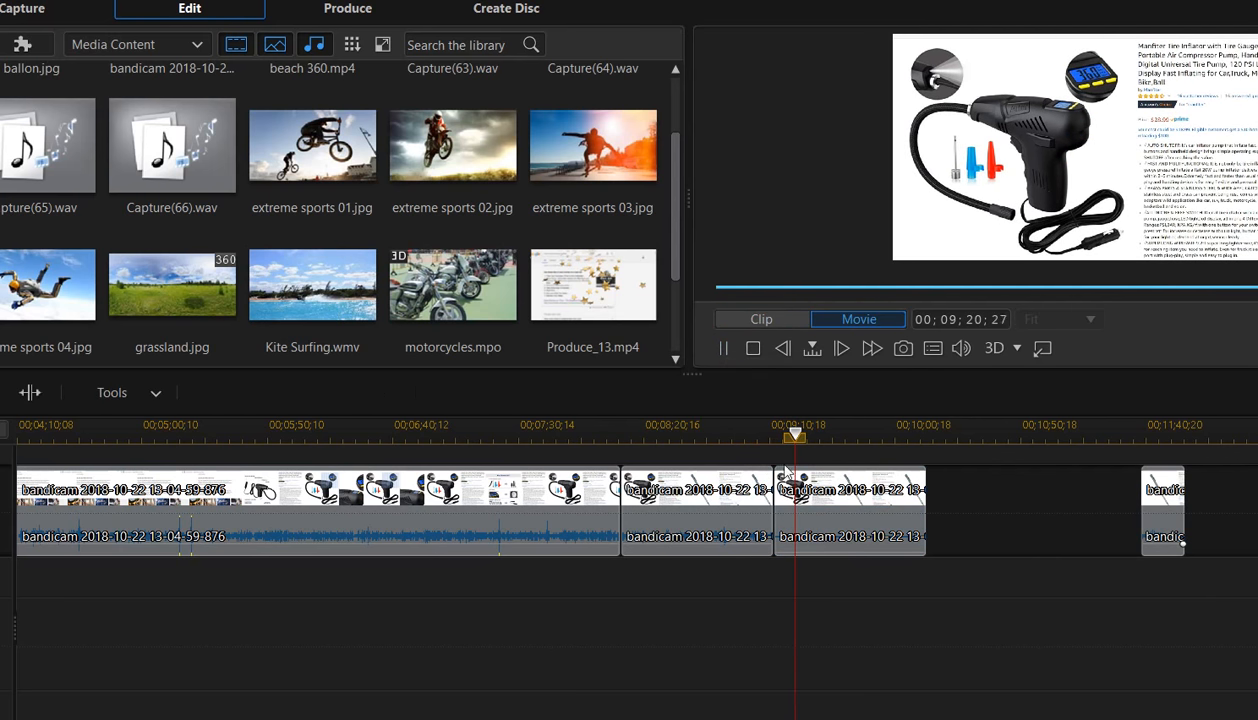
pyautogui.click(723, 348)
# - Unlink the copied segment's video and audio and remove its audio part, leaving a gap
pyautogui.click(830, 516)
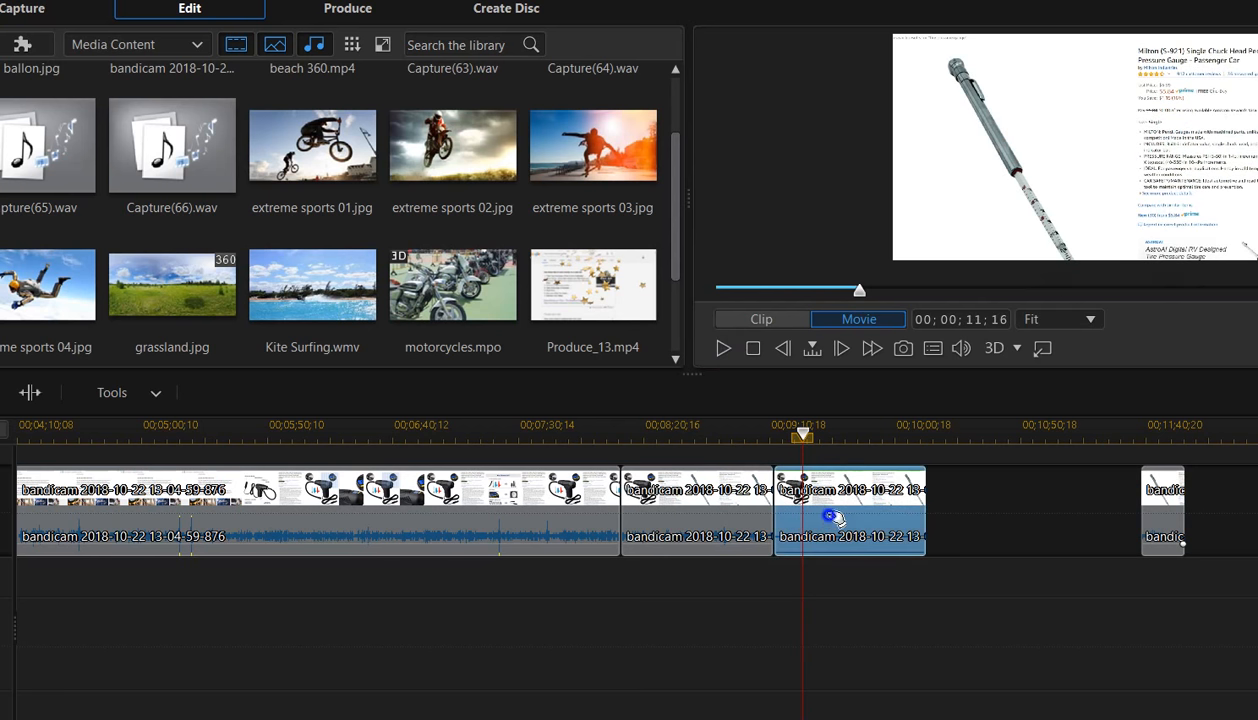
pyautogui.rightClick(830, 516)
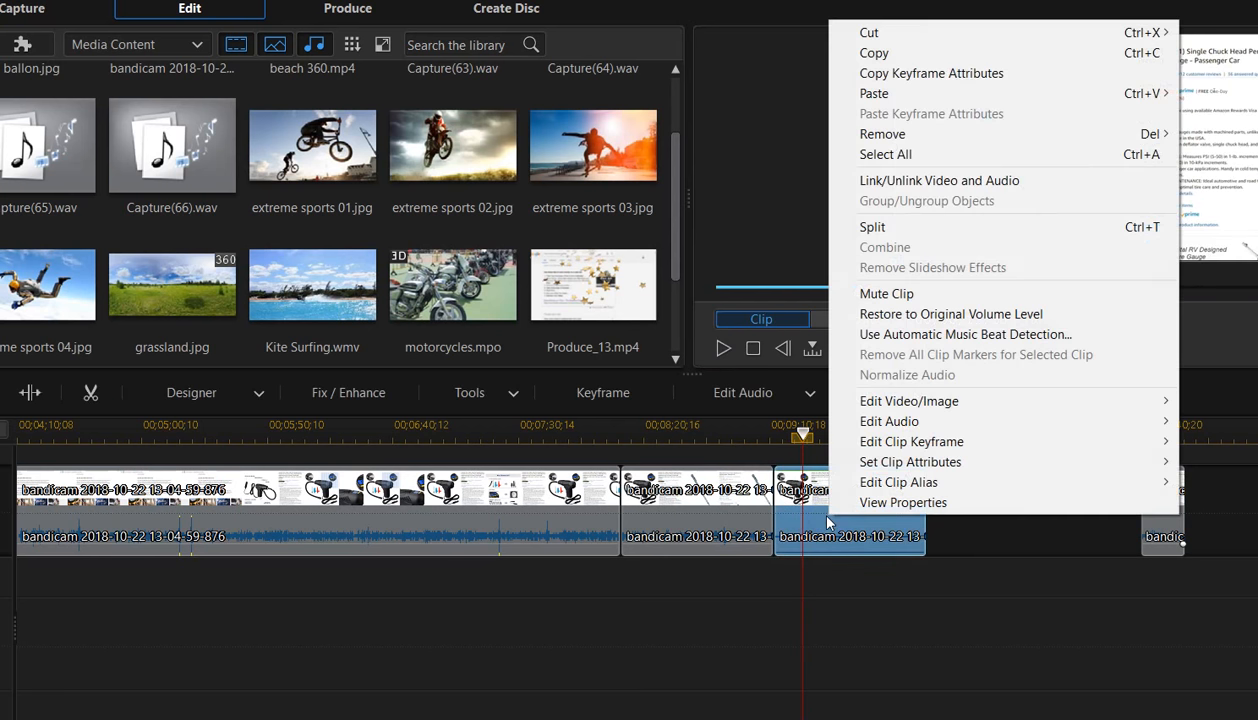
pyautogui.click(930, 181)
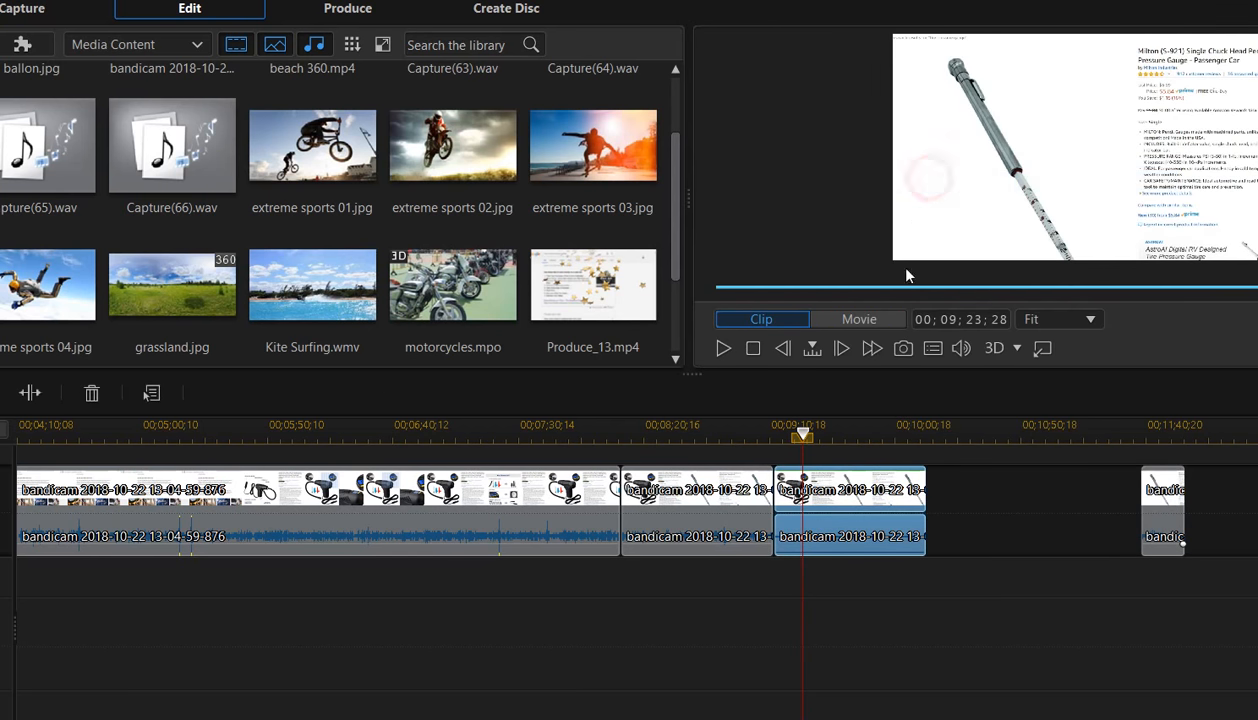
pyautogui.click(845, 536)
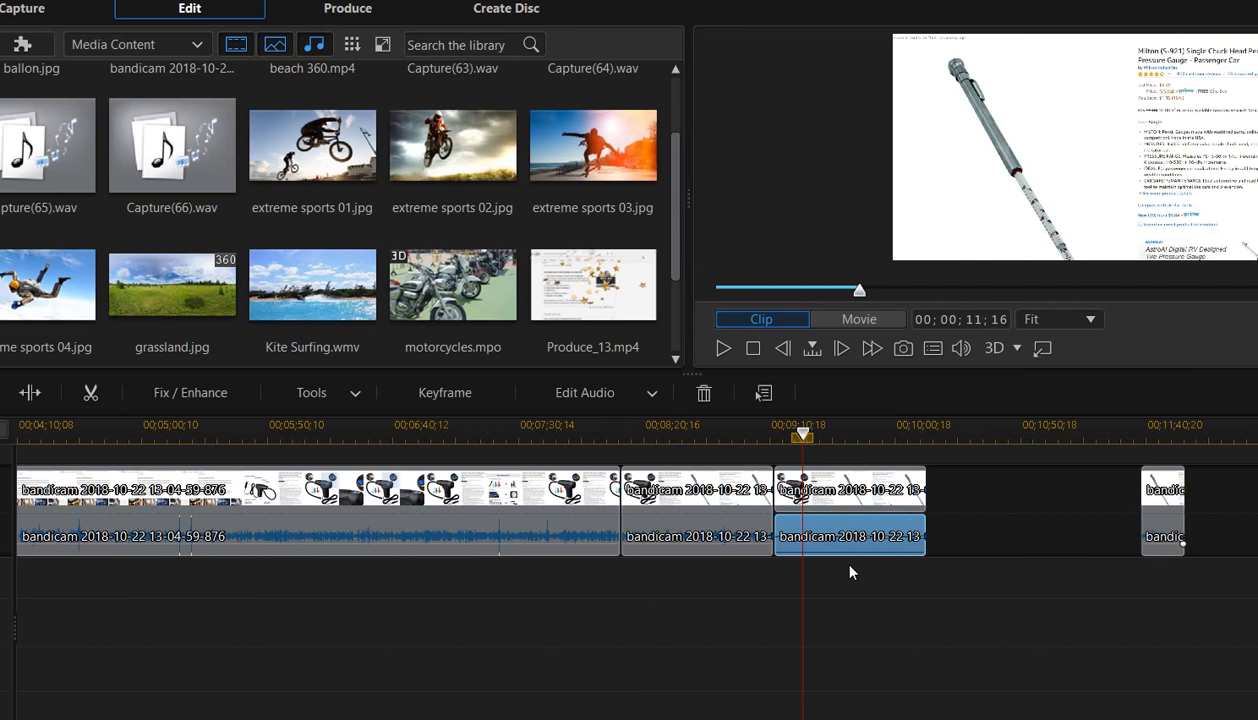
pyautogui.press('Delete')
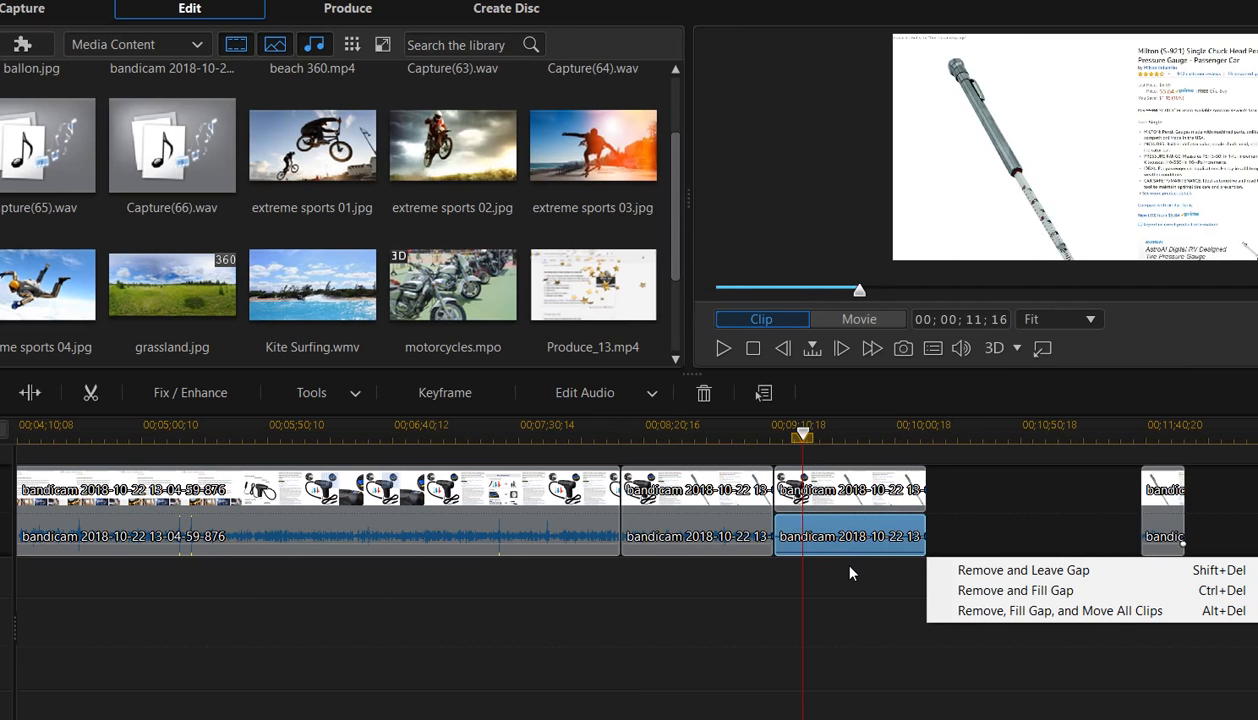
pyautogui.click(1000, 570)
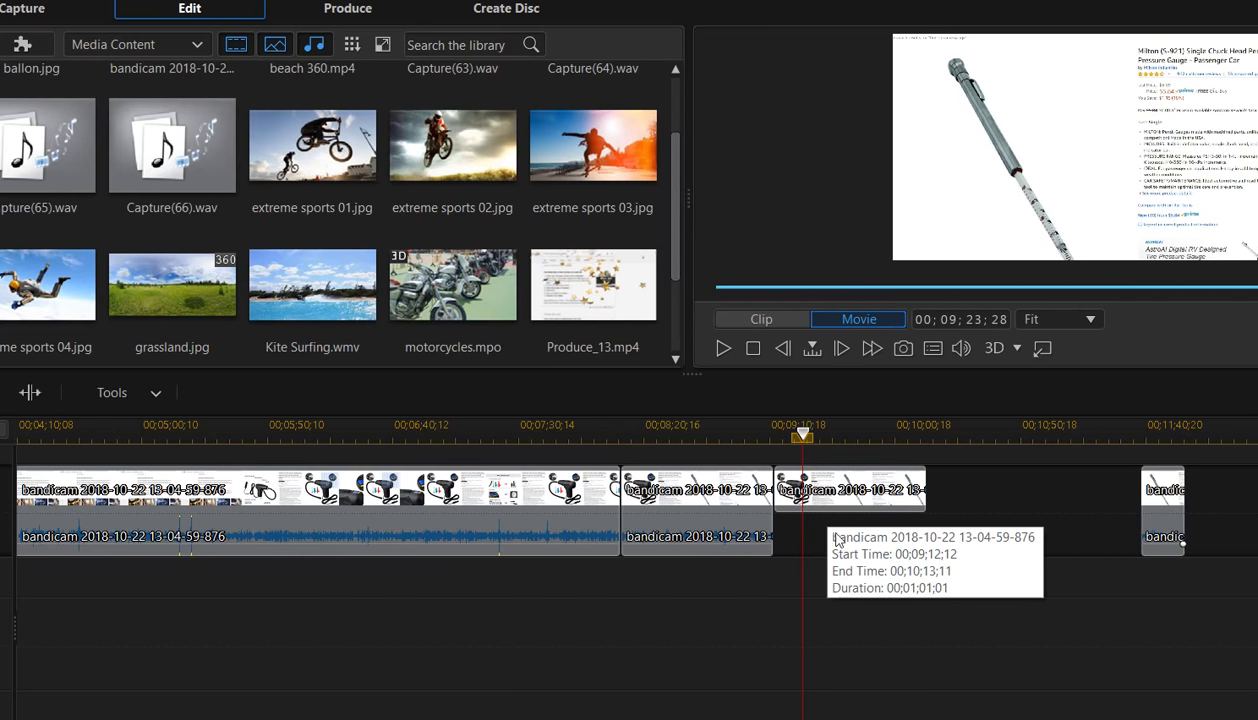
# - Play the copied segment without its audio and stop the playback
pyautogui.click(725, 350)
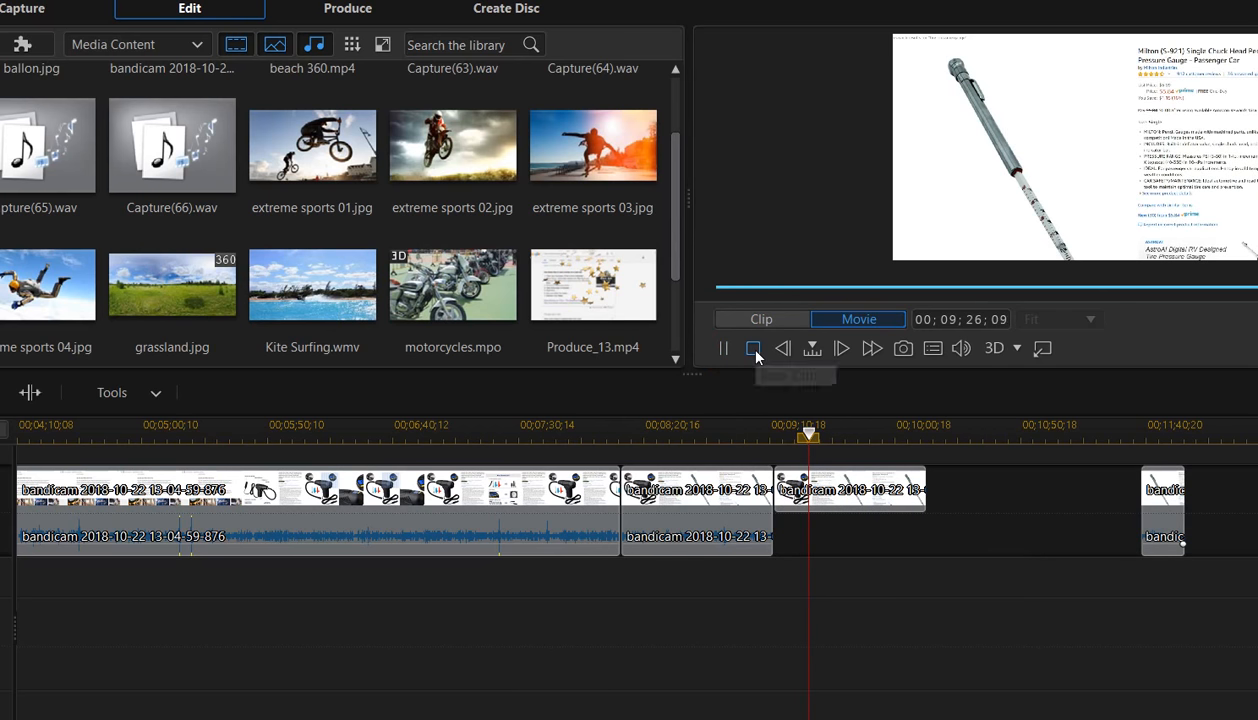
pyautogui.click(753, 348)
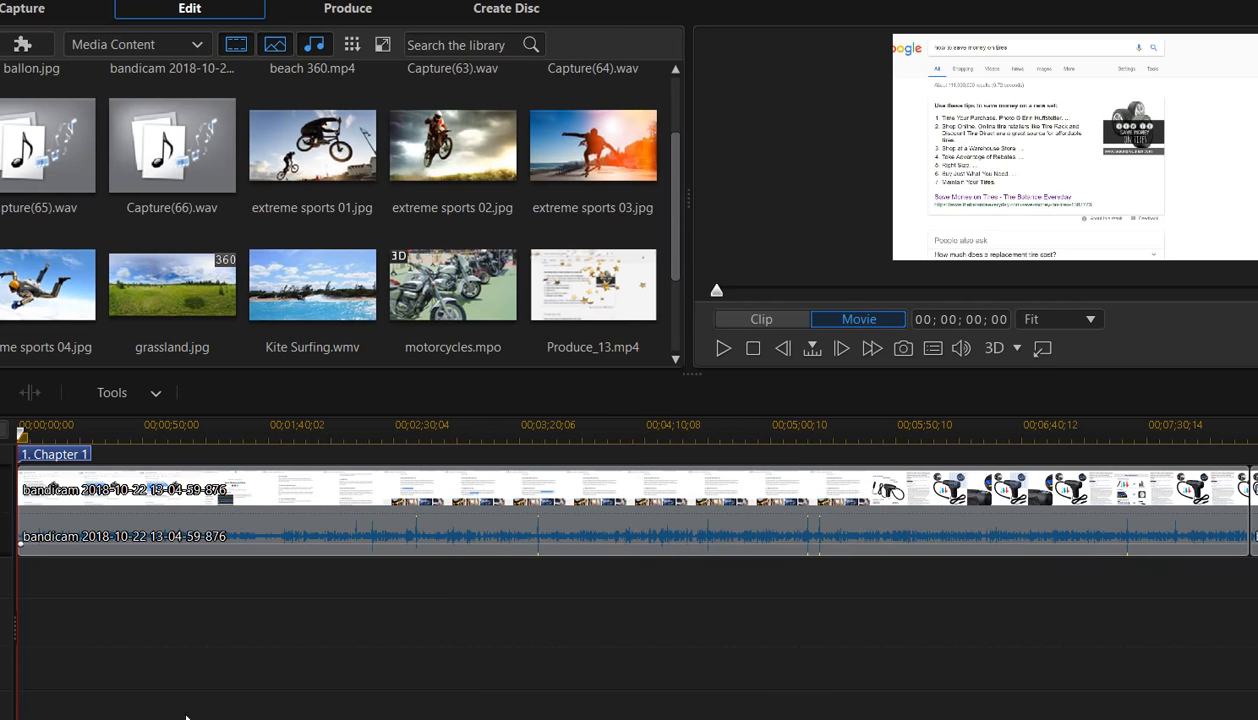
pyautogui.hscroll(10, 626, 500)
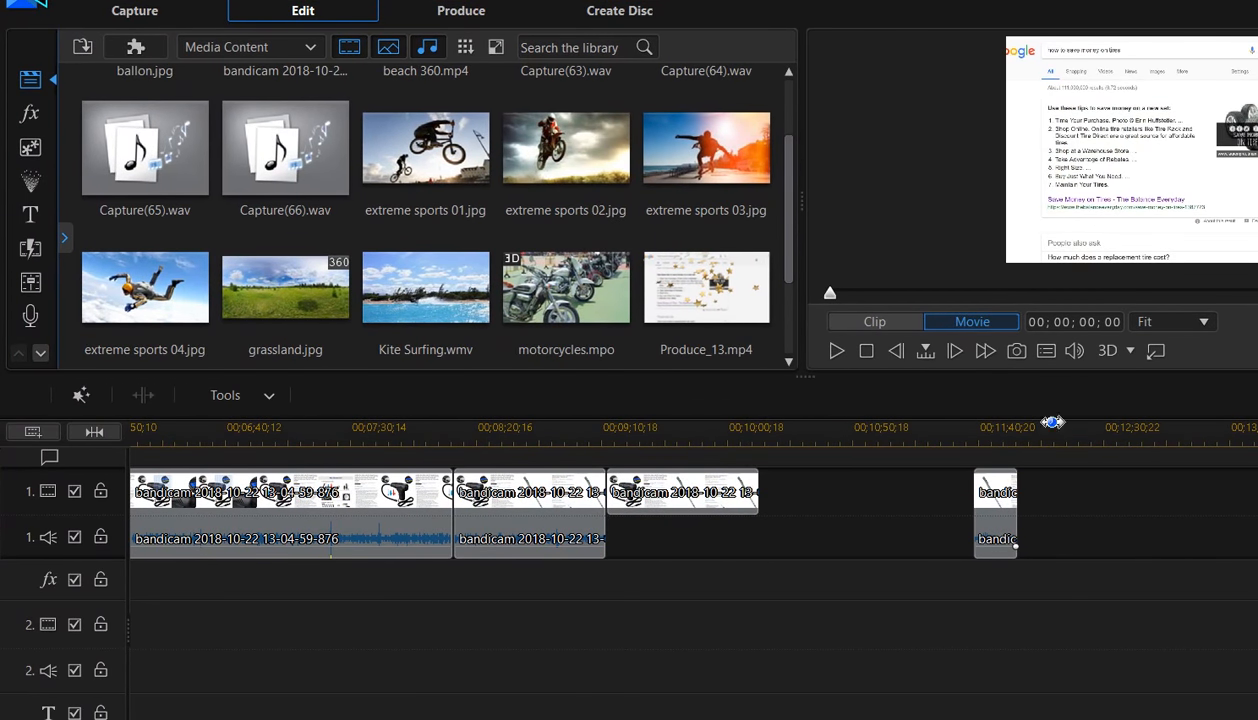
# - Place the playhead at 00;09;12;06, where the silent copied clip begins
pyautogui.click(604, 439)
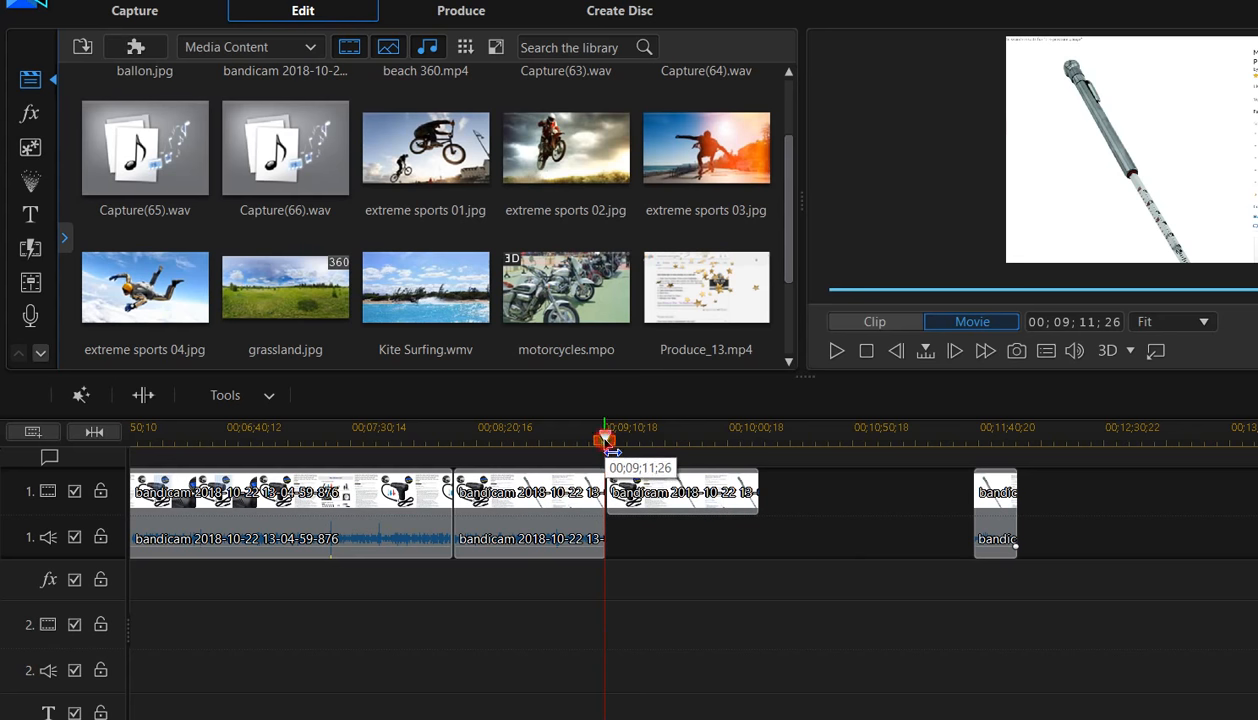
pyautogui.moveTo(610, 447); pyautogui.dragTo(614, 451)
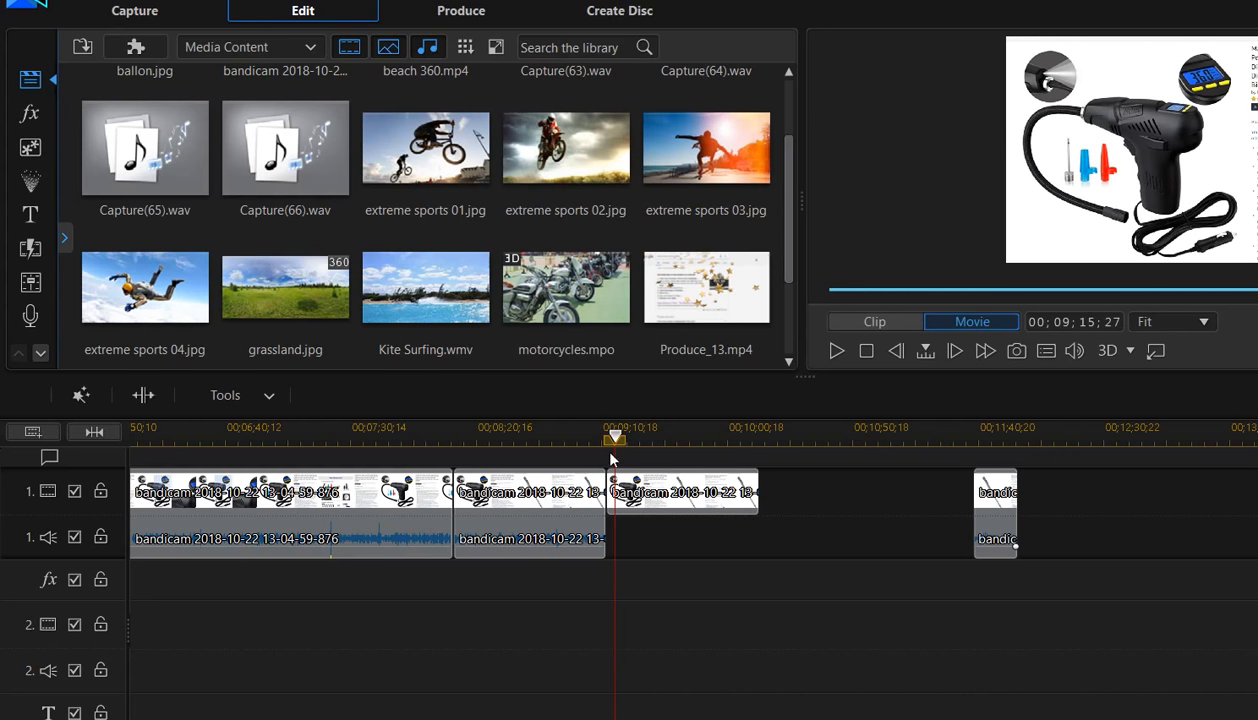
pyautogui.click(649, 498)
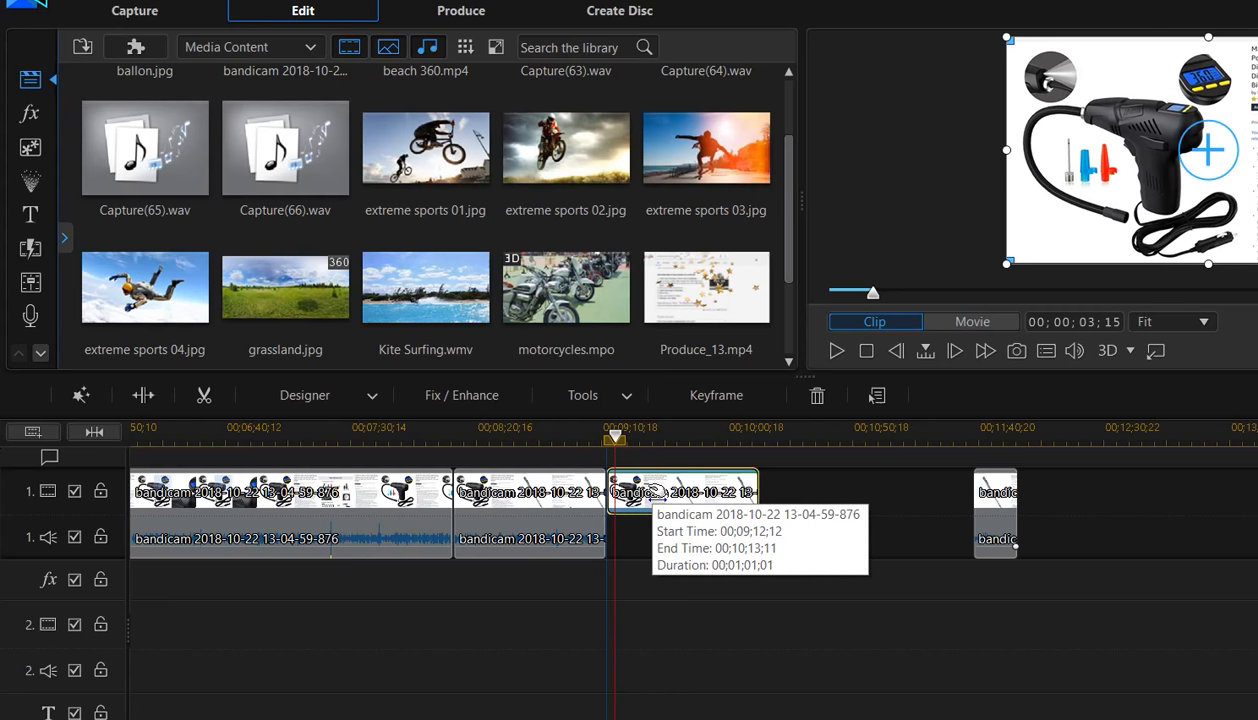
pyautogui.moveTo(652, 494)
pyautogui.mouseDown()
pyautogui.moveTo(640, 494)
pyautogui.moveTo(724, 498)
pyautogui.moveTo(655, 497)
pyautogui.mouseUp()
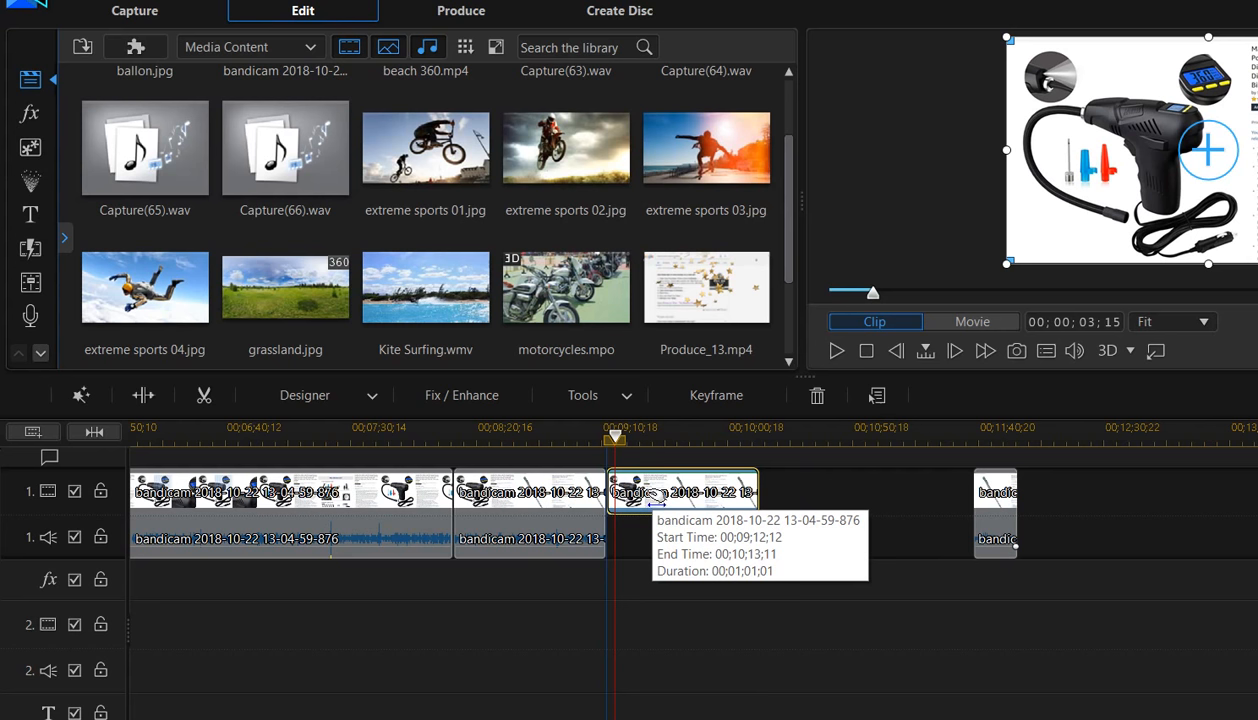
pyautogui.click(609, 438)
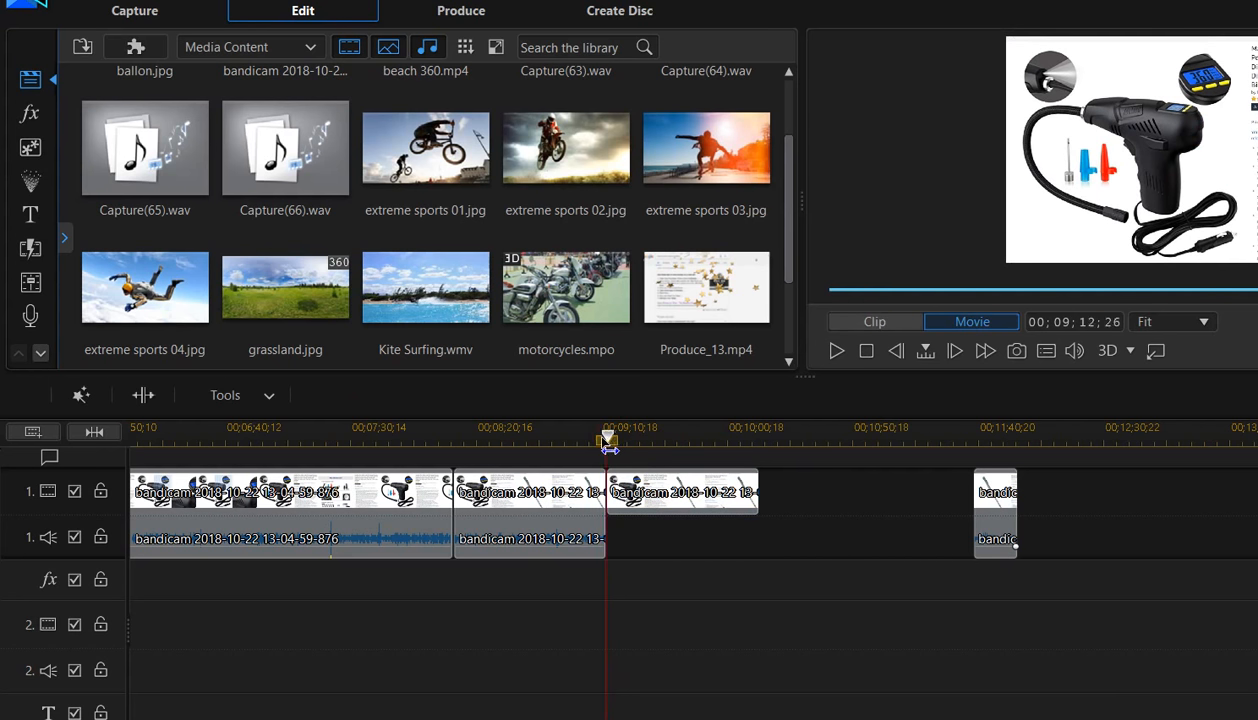
pyautogui.moveTo(609, 440)
pyautogui.mouseDown()
pyautogui.moveTo(593, 440)
pyautogui.moveTo(613, 442)
pyautogui.mouseUp()
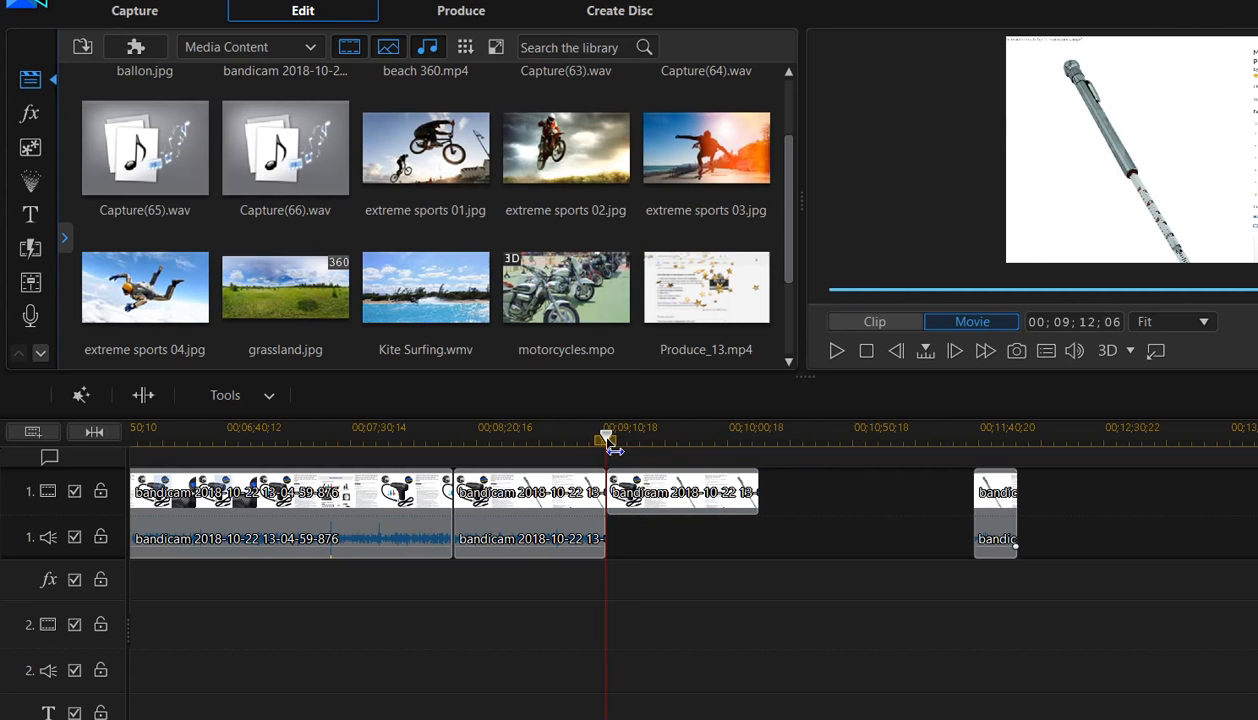
pyautogui.click(598, 495)
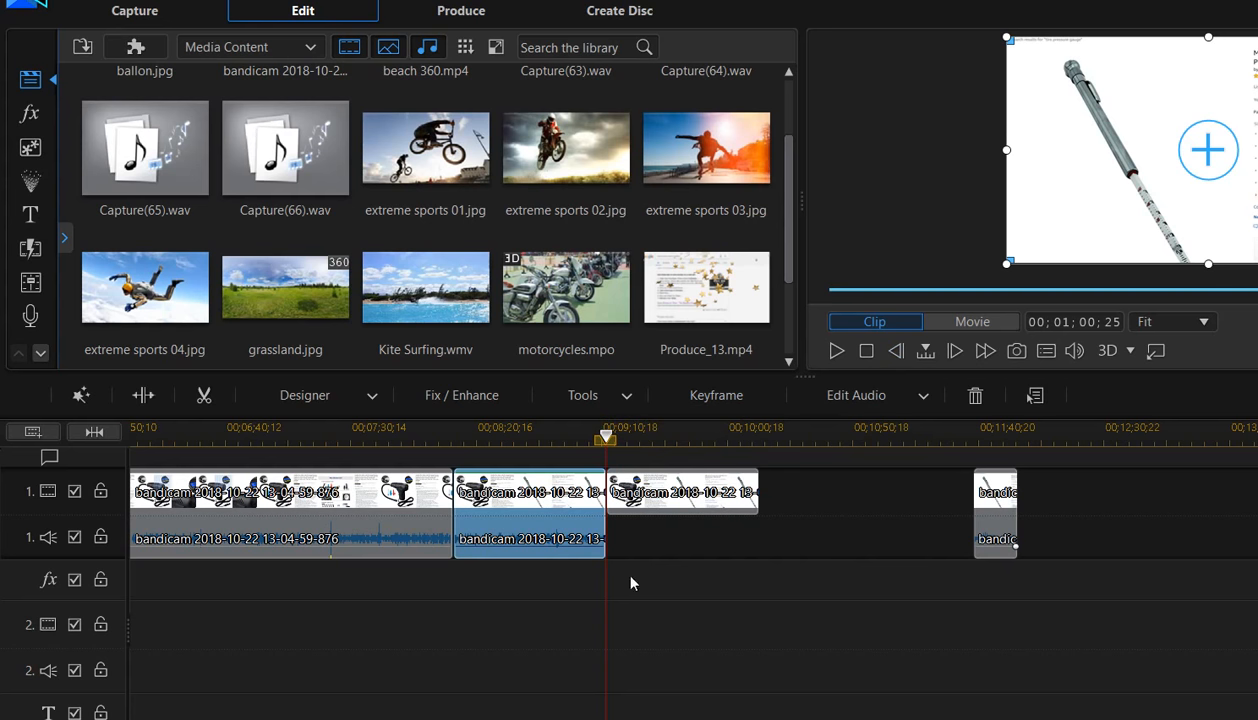
# - Record a voice-over for the silent clip with the headset microphone and stop the recording
pyautogui.click(28, 322)
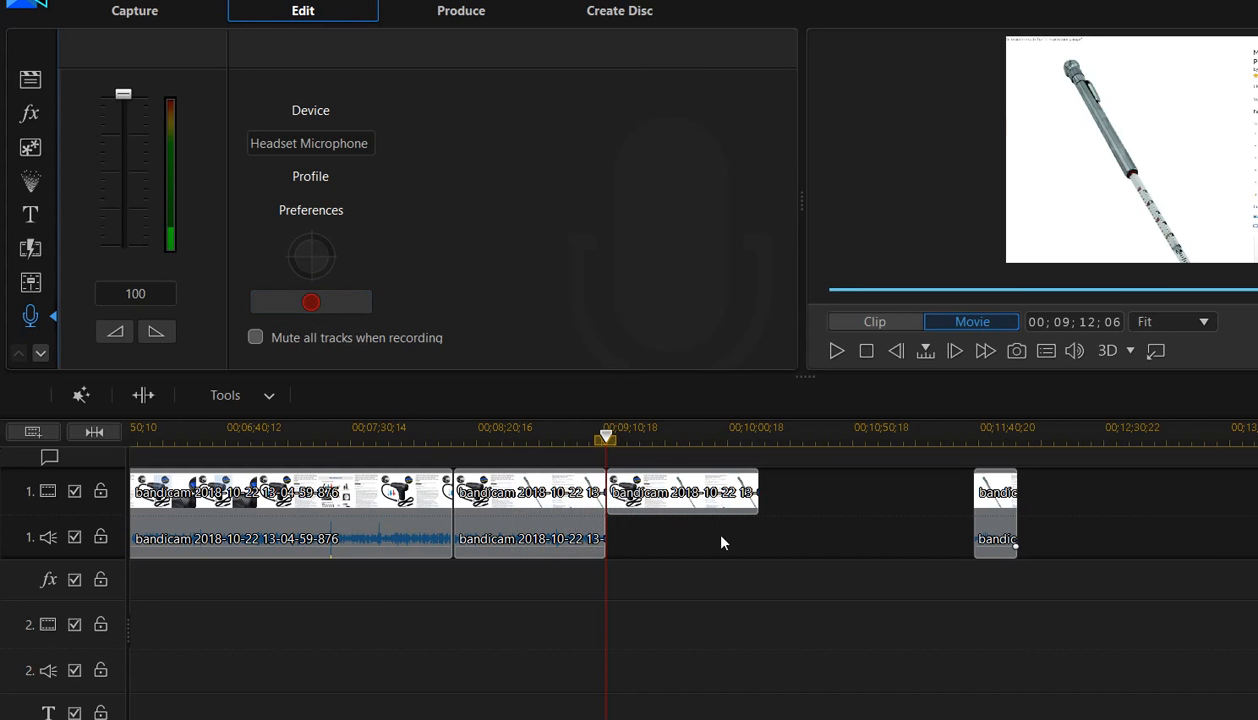
pyautogui.click(317, 309)
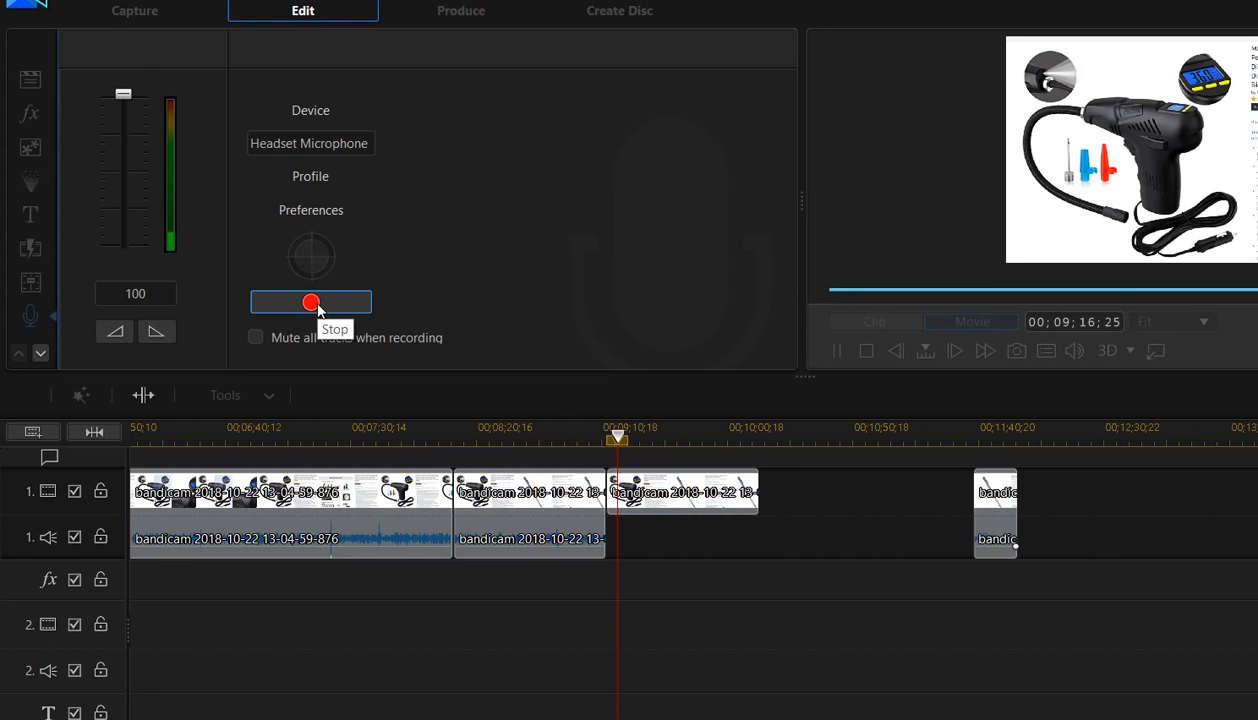
pyautogui.click(317, 306)
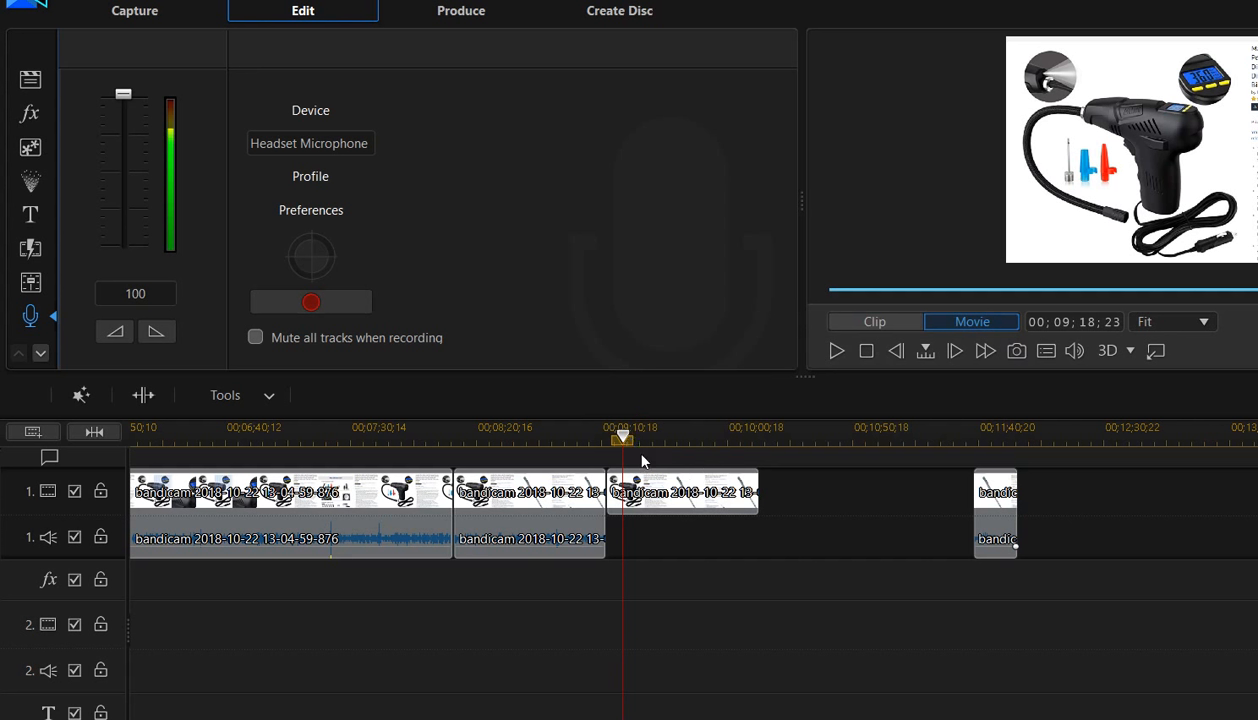
# - Play the silent clip with its recorded voice-over from near its beginning and pause where the recording ends
pyautogui.moveTo(623, 440); pyautogui.dragTo(615, 444)
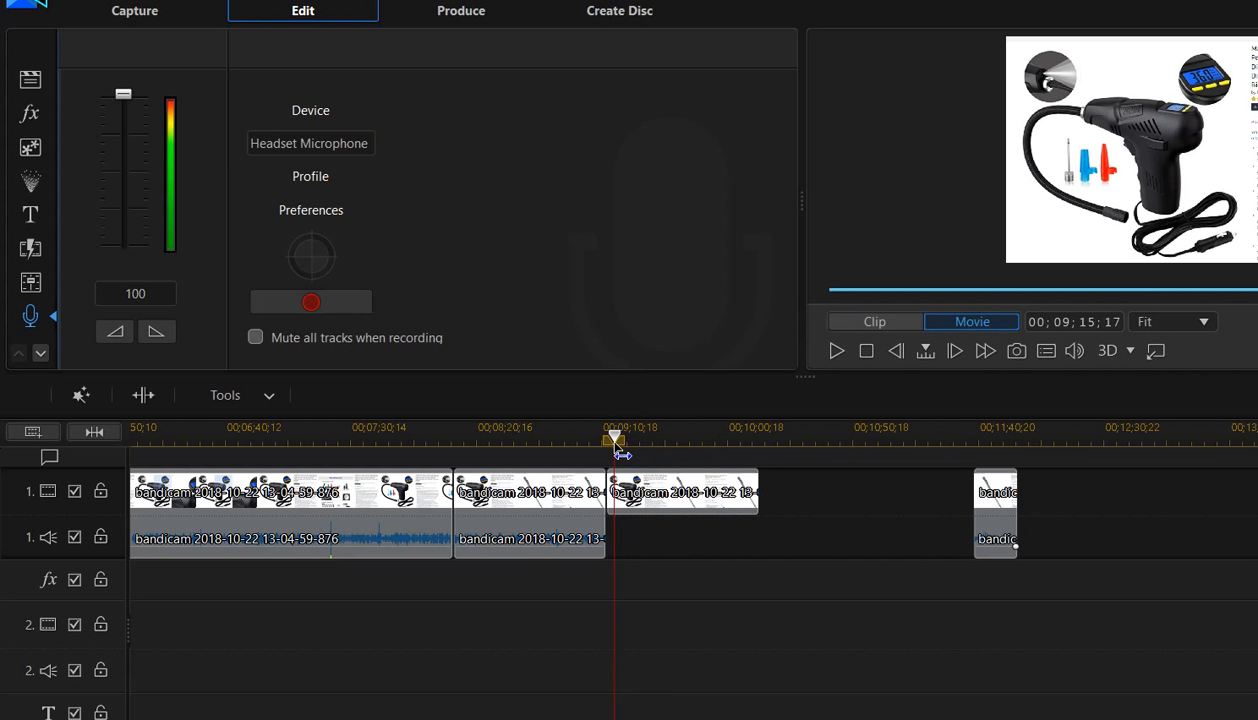
pyautogui.click(615, 444)
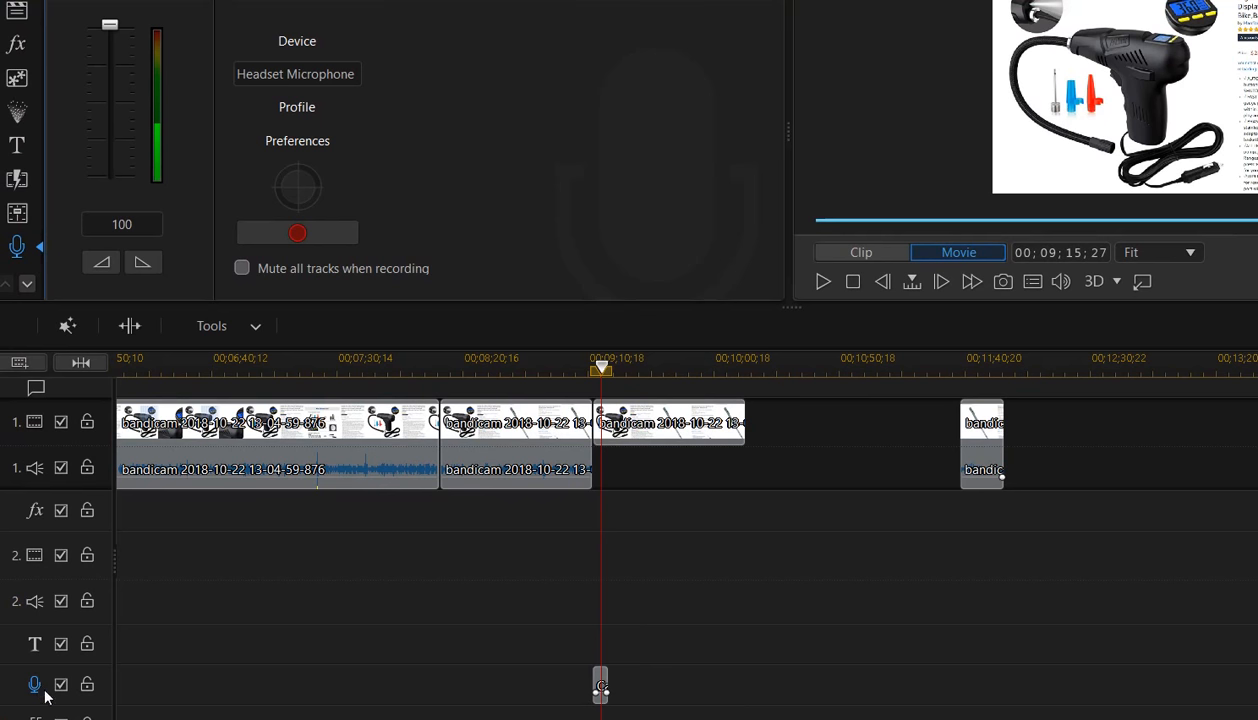
pyautogui.moveTo(599, 690)
pyautogui.click(824, 285)
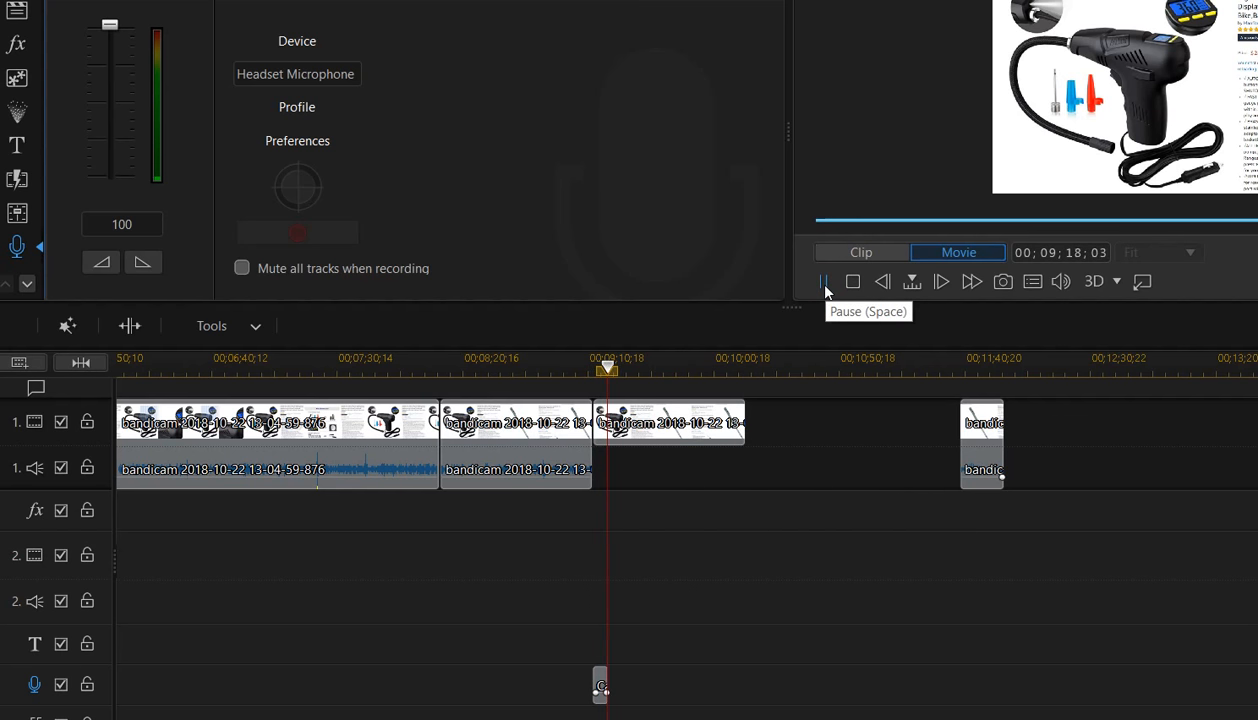
pyautogui.click(824, 284)
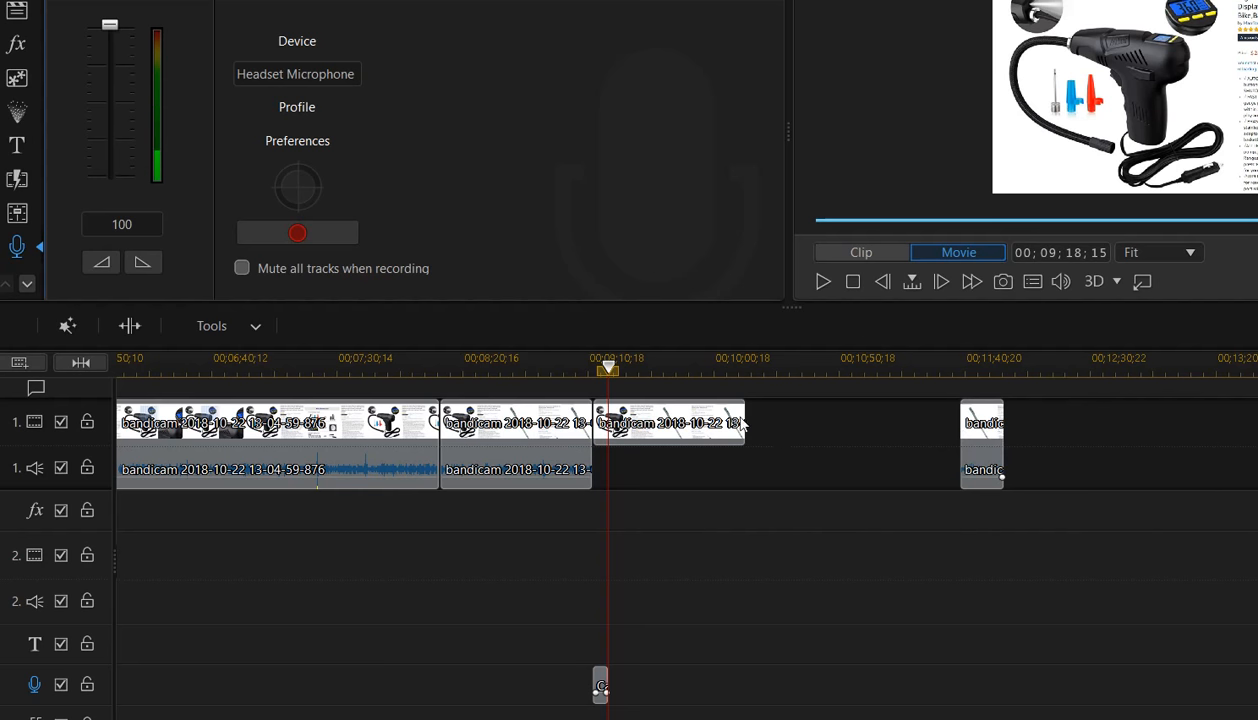
# - Trim only the silent clip to the voice-over's end, a duration of 00;00;06;11, and move the last clip directly behind it
pyautogui.click(686, 433)
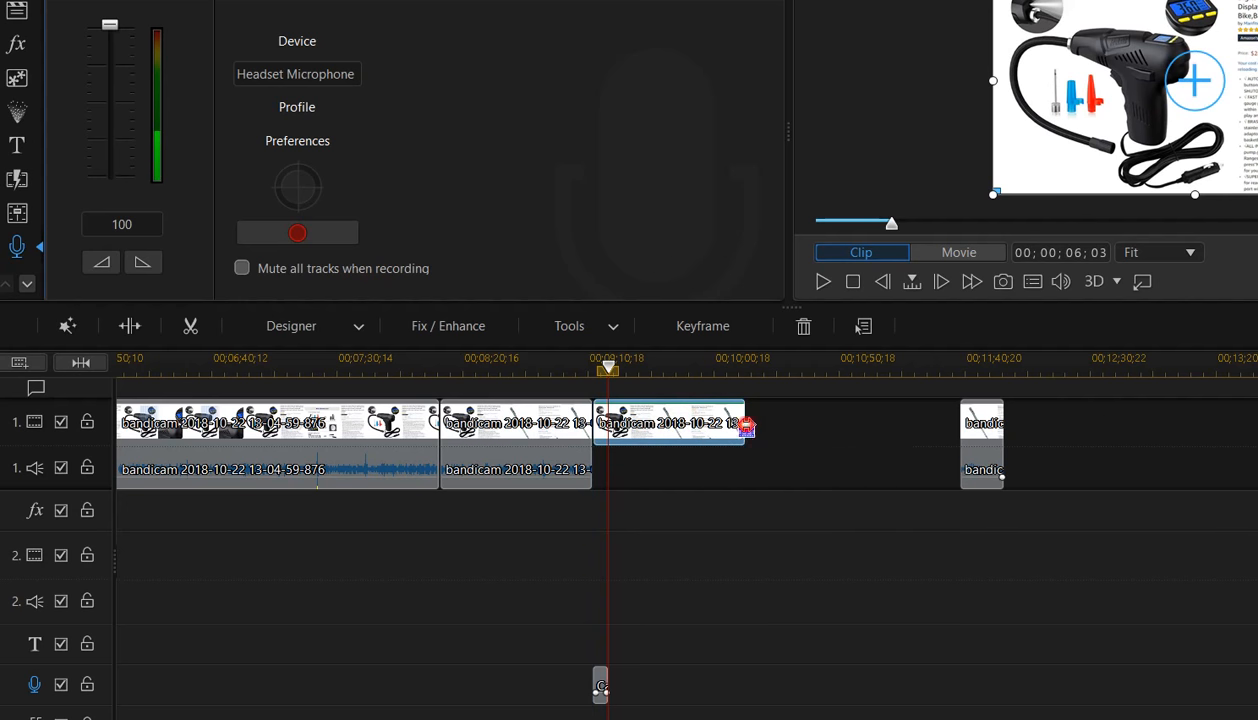
pyautogui.moveTo(746, 427); pyautogui.dragTo(612, 438)
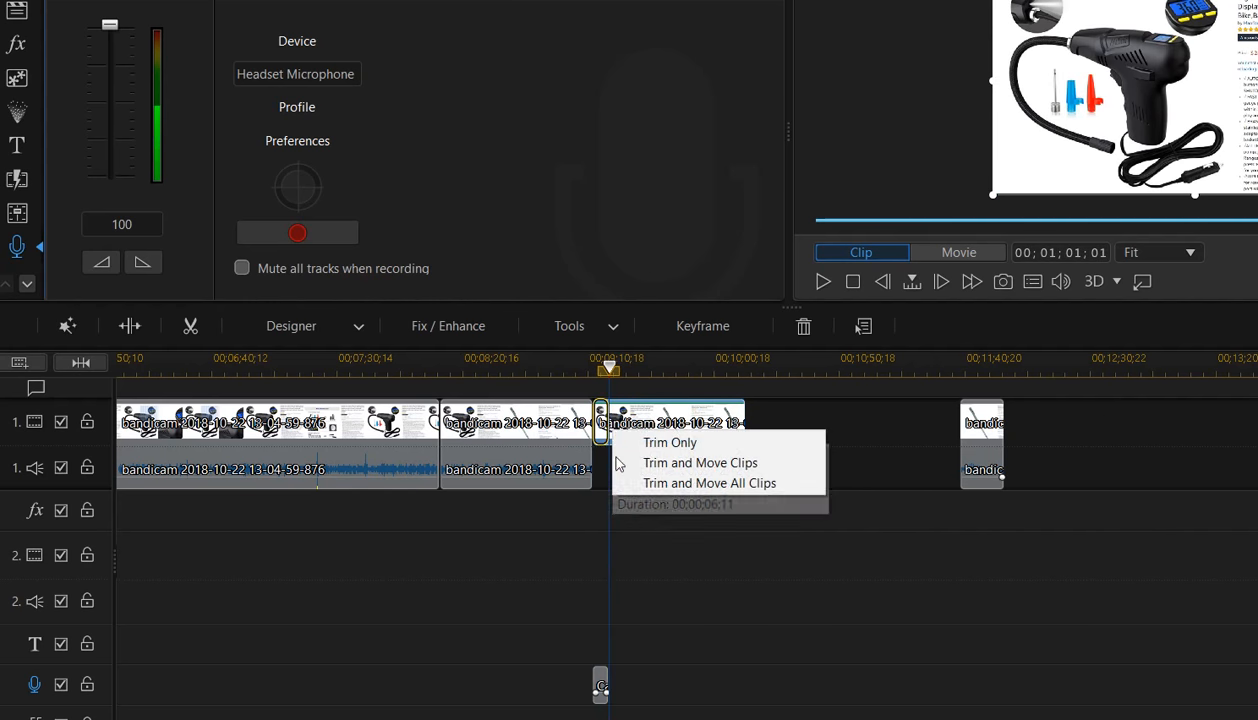
pyautogui.click(675, 442)
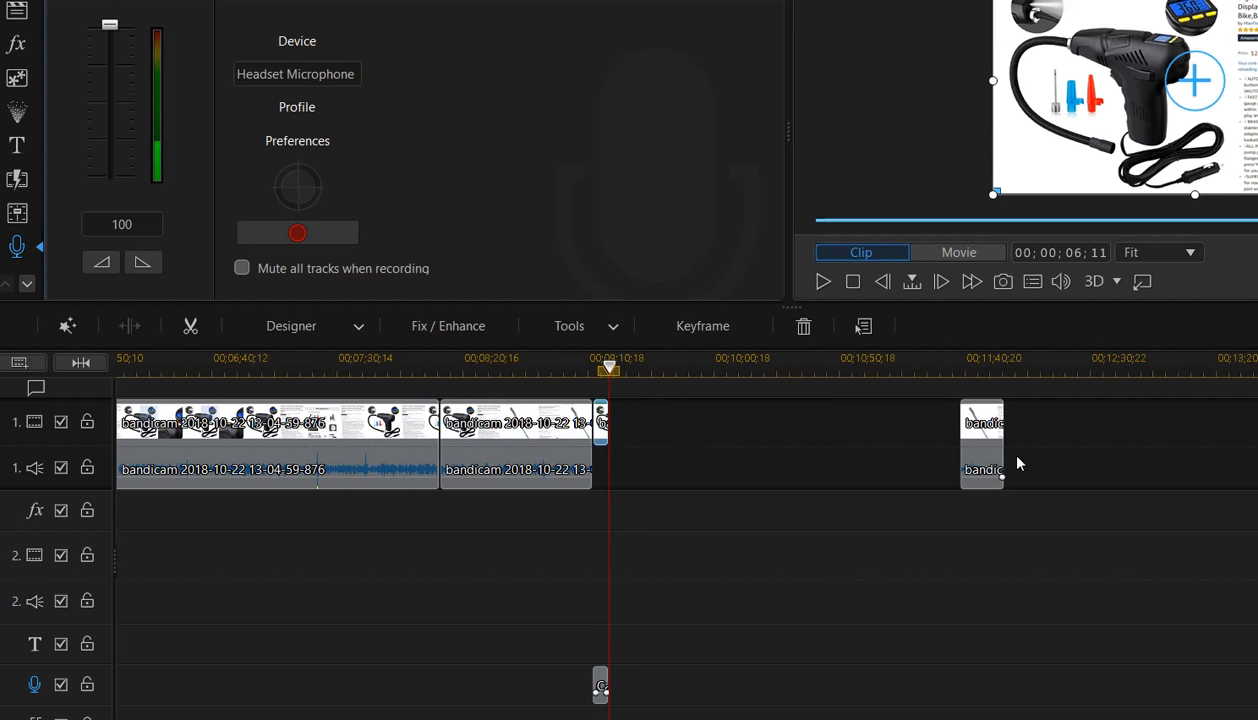
pyautogui.moveTo(993, 445); pyautogui.dragTo(650, 437)
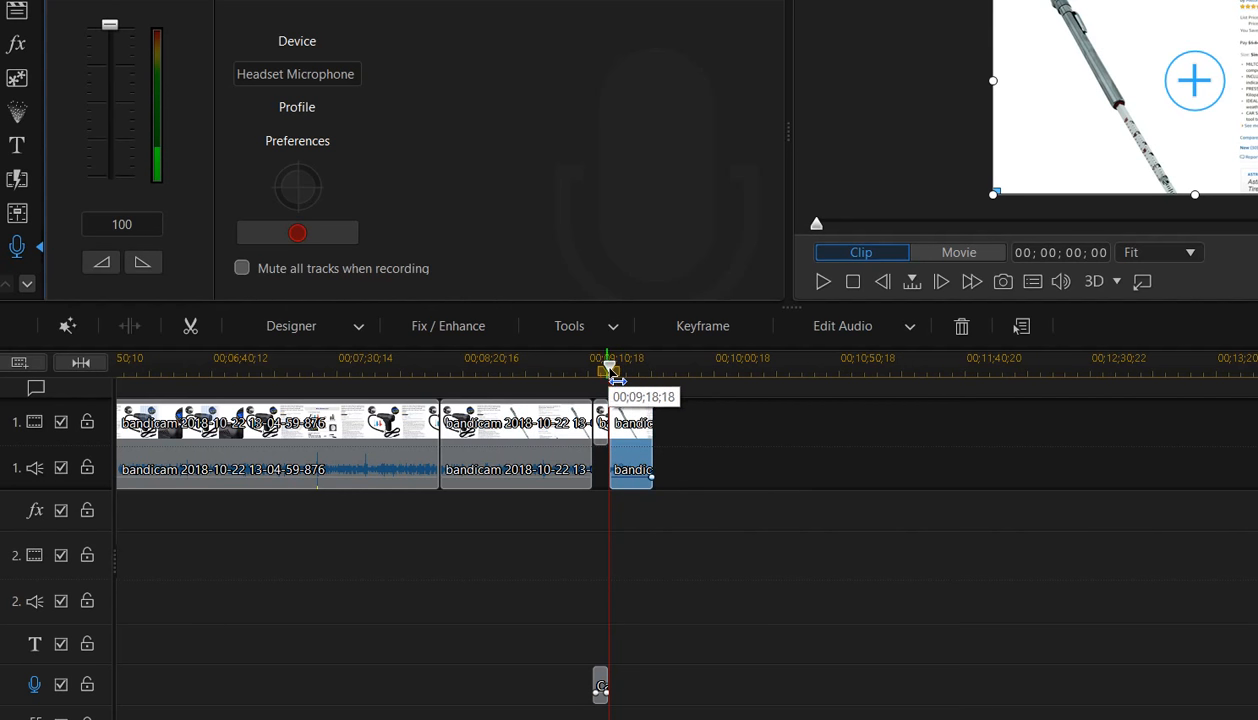
# - Remove the trimmed silent clip, leaving a gap, and move the last clip along the timeline to about 00;10;50;18
pyautogui.moveTo(612, 378); pyautogui.dragTo(578, 397)
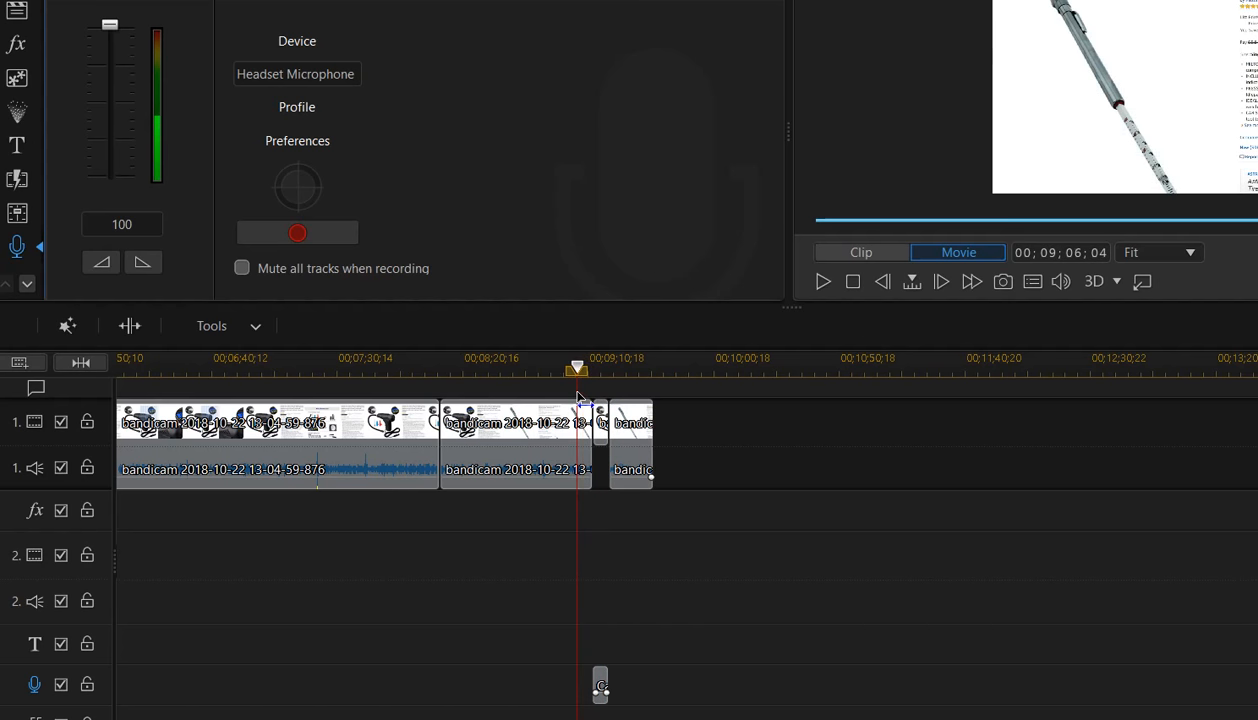
pyautogui.click(575, 425)
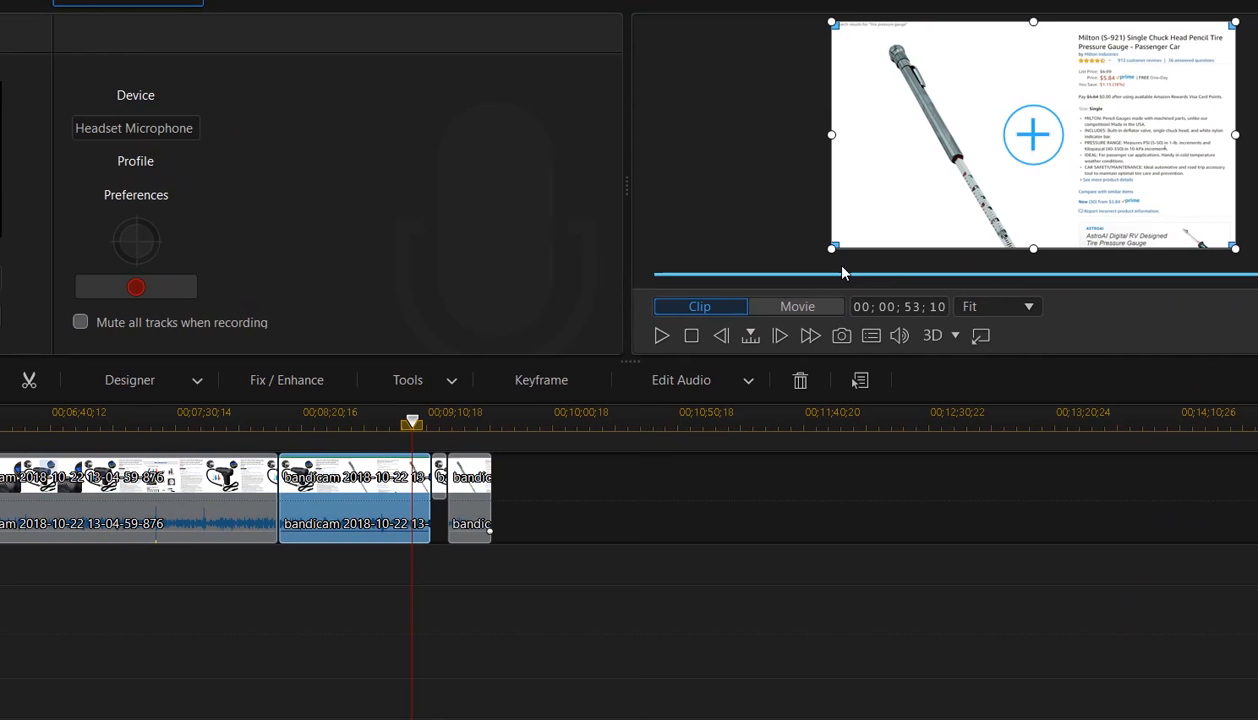
pyautogui.click(439, 478)
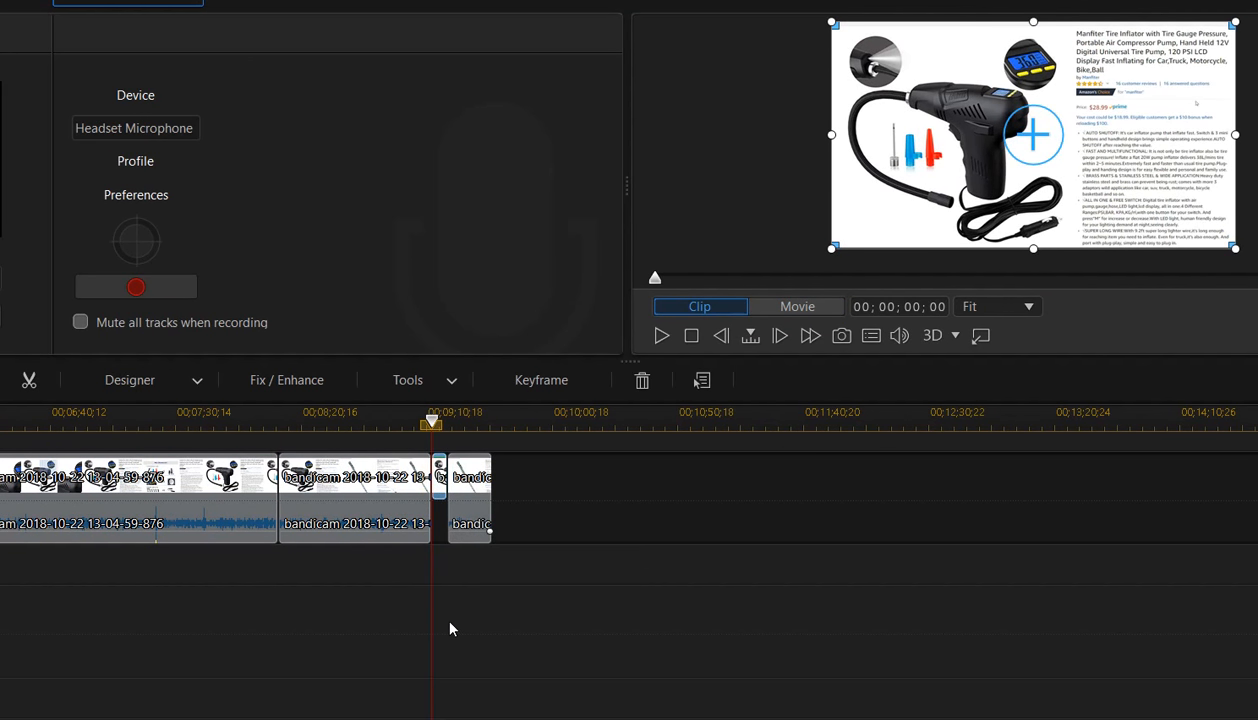
pyautogui.press('Delete')
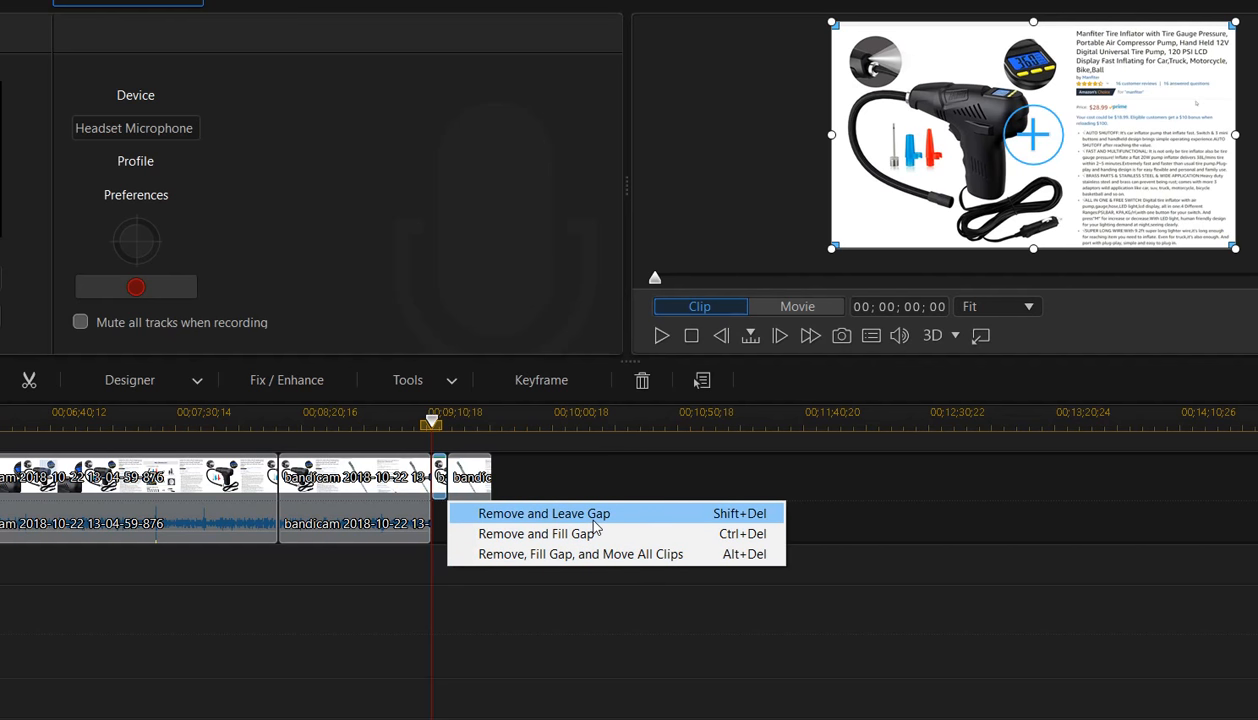
pyautogui.press('Return')
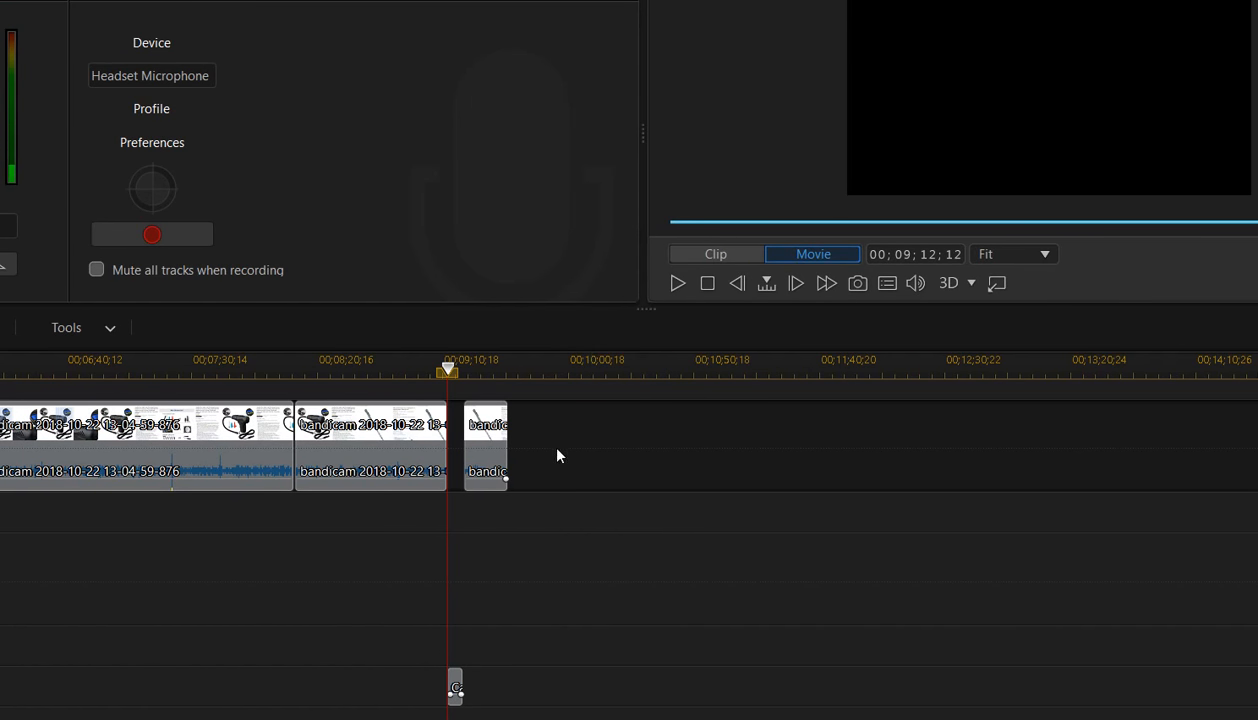
pyautogui.moveTo(488, 441); pyautogui.dragTo(753, 426)
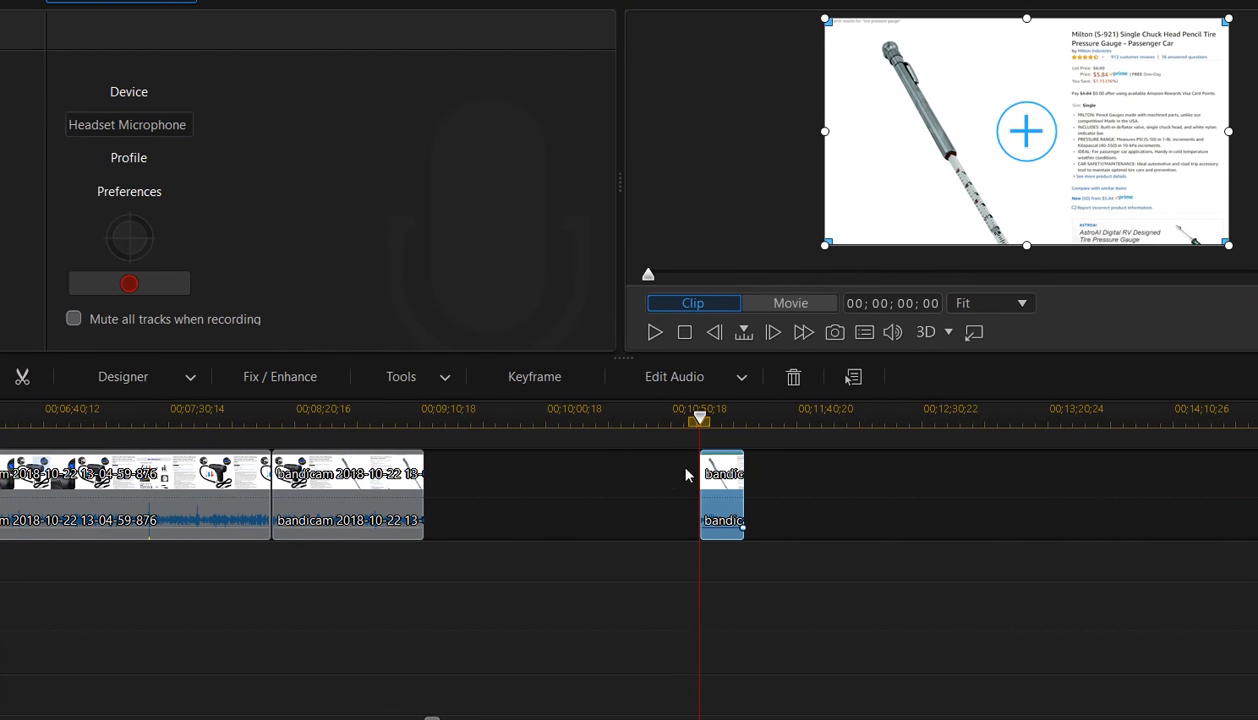
# - Take a snapshot of the second clip's final frame, at 00;09;11;05, and save it in the PowerDirector Output folder
pyautogui.moveTo(700, 418); pyautogui.dragTo(428, 433)
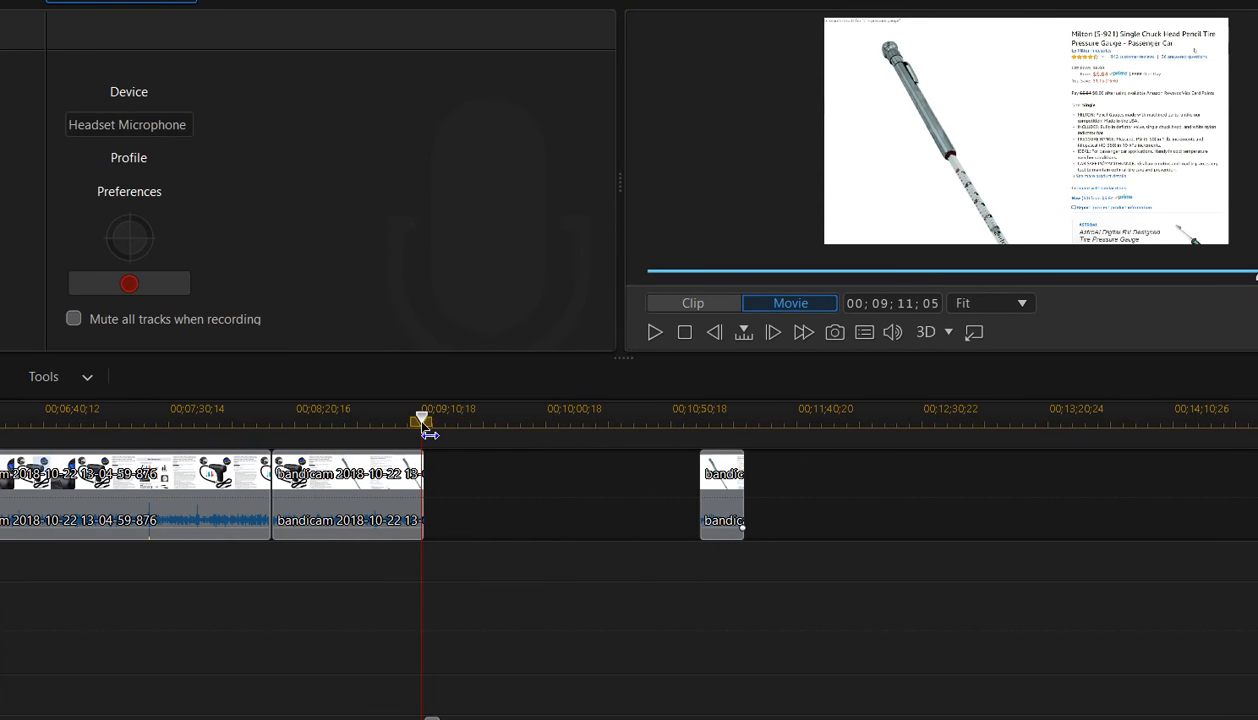
pyautogui.click(416, 462)
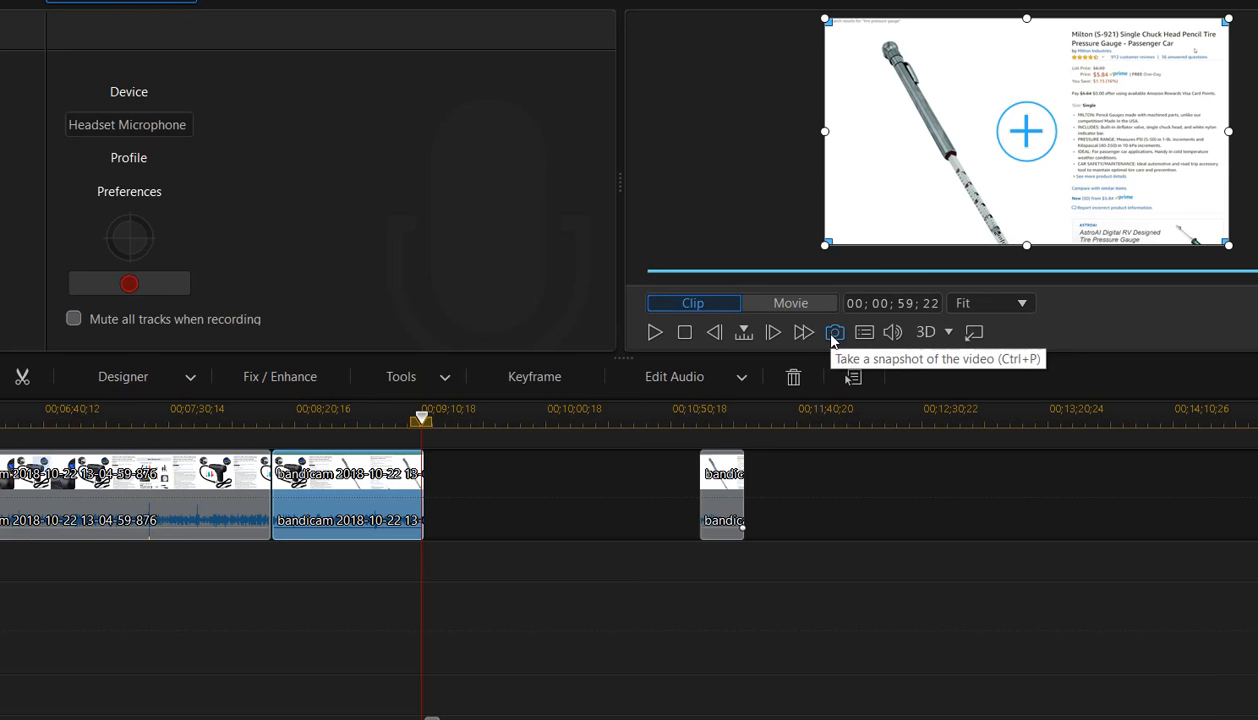
pyautogui.click(834, 338)
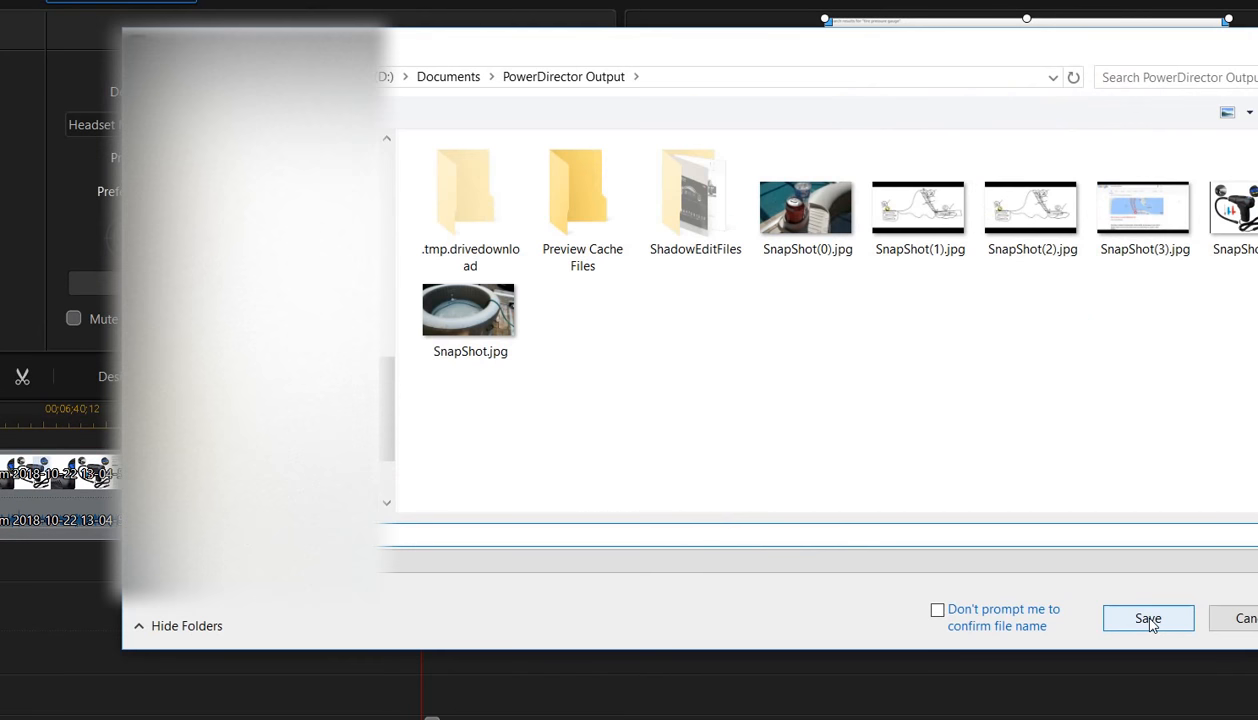
pyautogui.click(1172, 618)
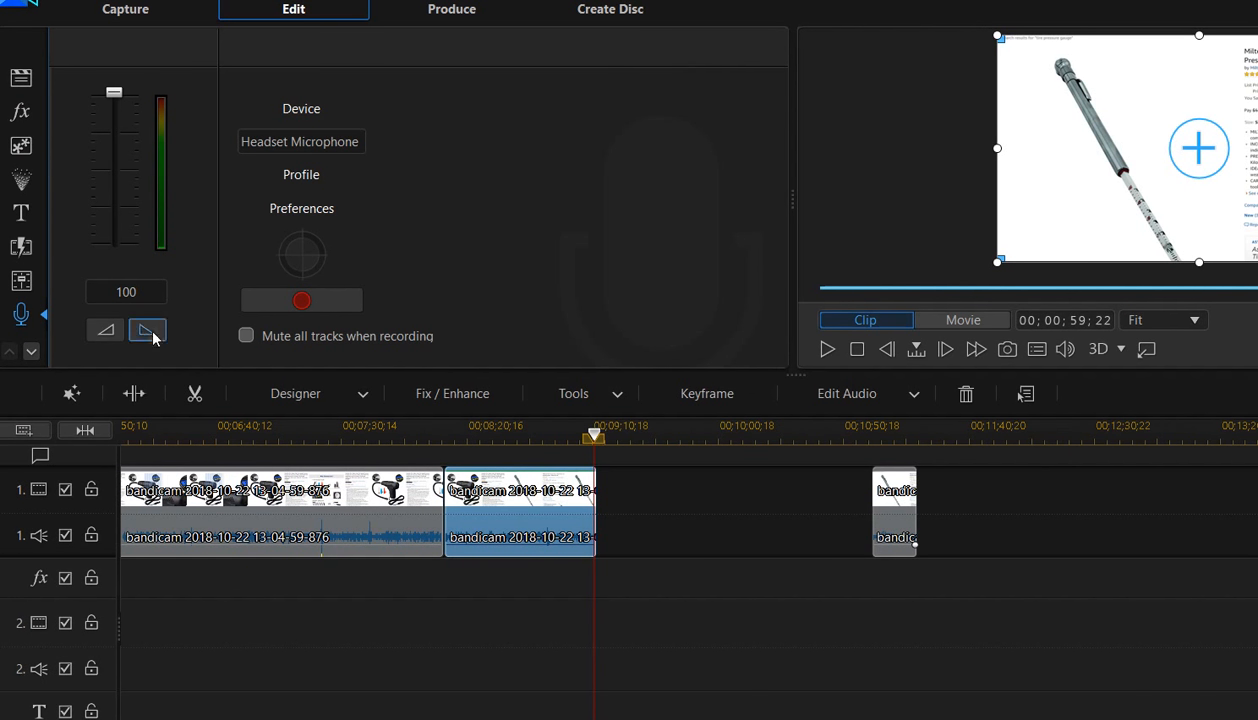
# - Insert SnapShot(5).jpg from the media library directly after the second clip and extend it to a duration of 00;01;10;07
pyautogui.click(20, 80)
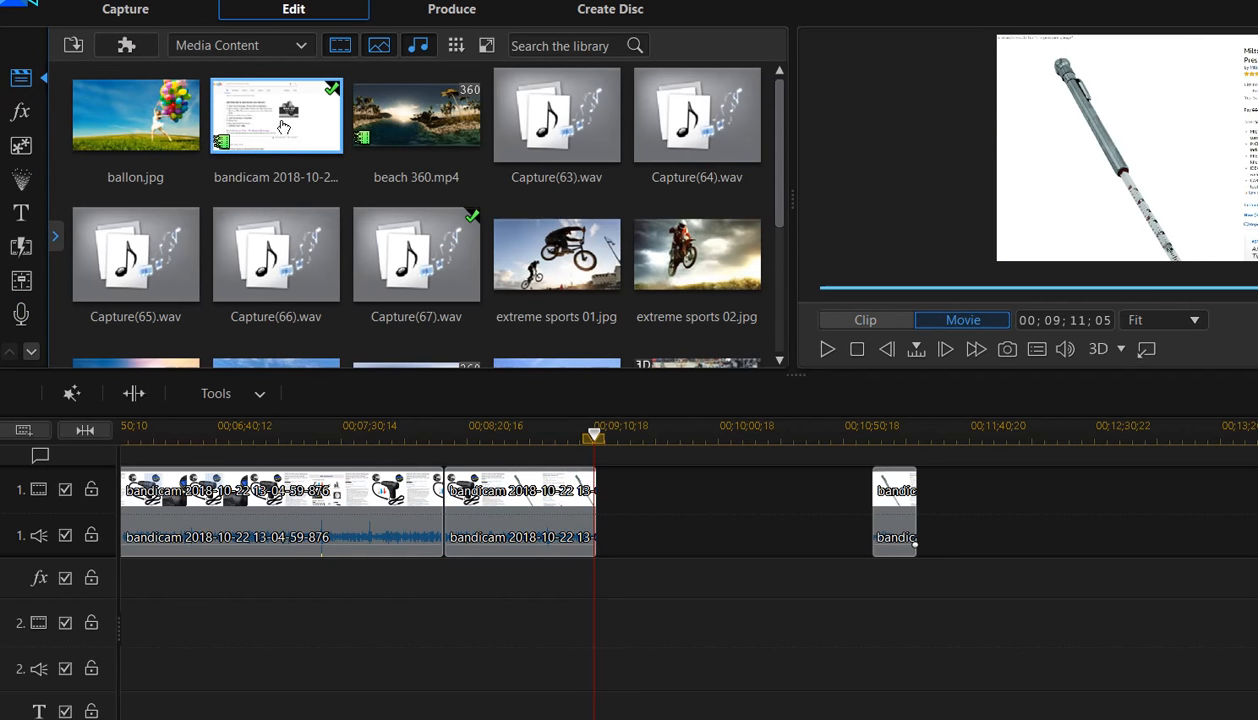
pyautogui.moveTo(780, 137); pyautogui.dragTo(797, 290)
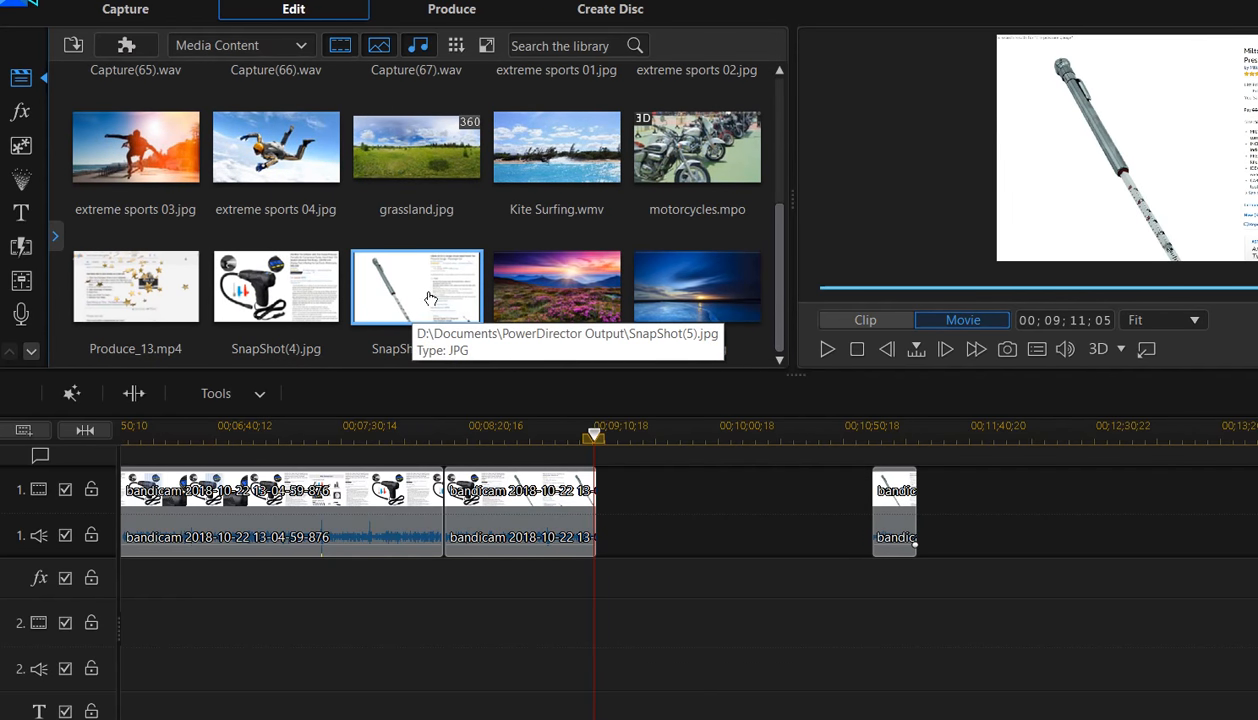
pyautogui.moveTo(424, 287); pyautogui.dragTo(597, 517)
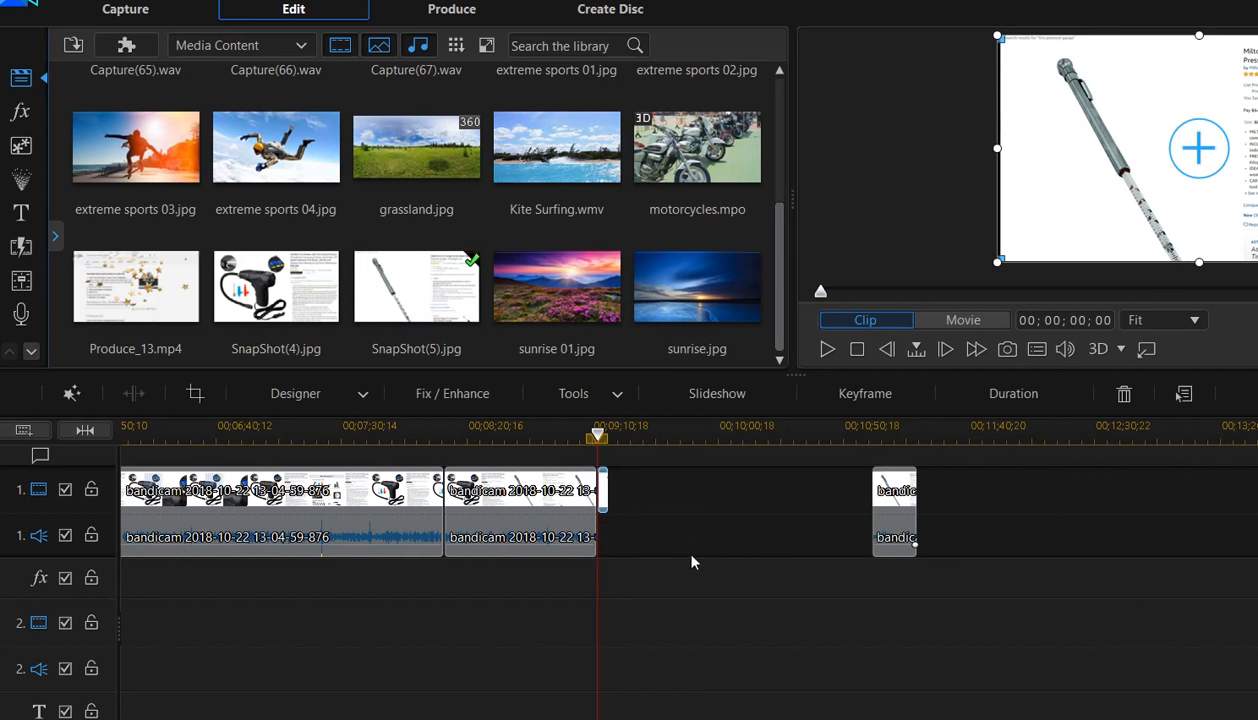
pyautogui.click(603, 491)
pyautogui.moveTo(603, 491); pyautogui.dragTo(771, 492)
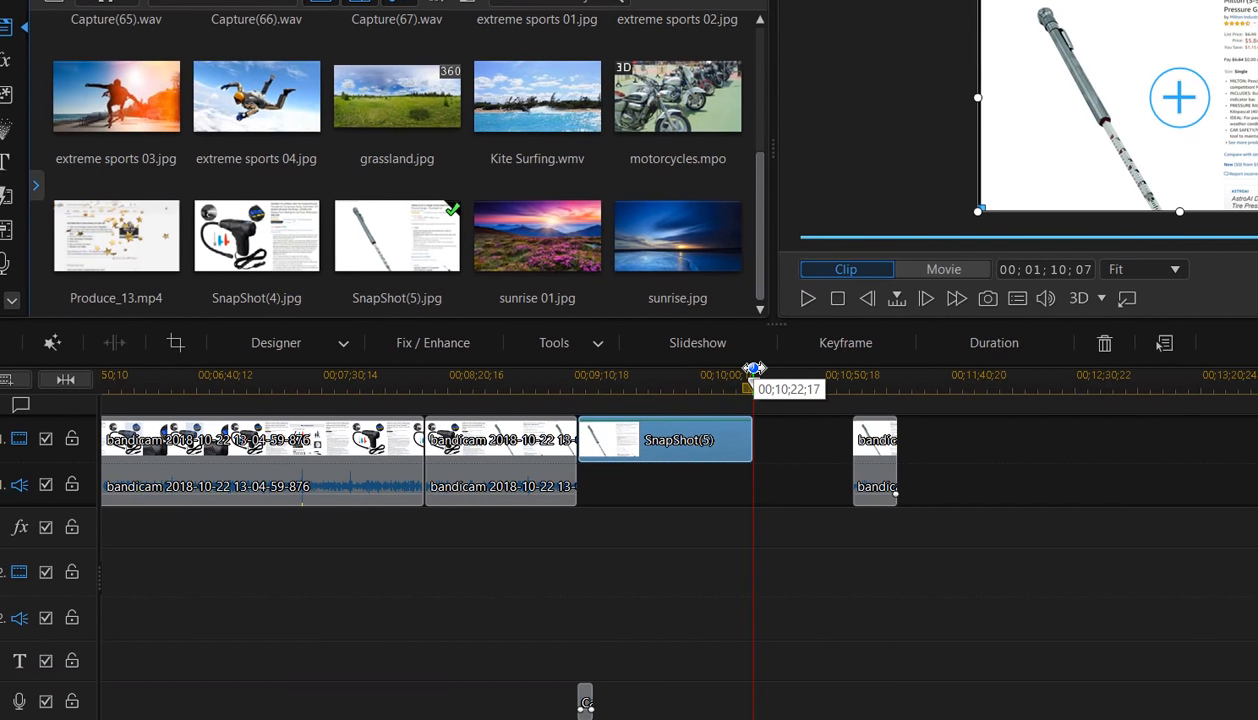
# - Delete the recorded voice-over clip beneath the start of the snapshot from the voice track
pyautogui.moveTo(760, 393); pyautogui.dragTo(587, 404)
pyautogui.click(600, 440)
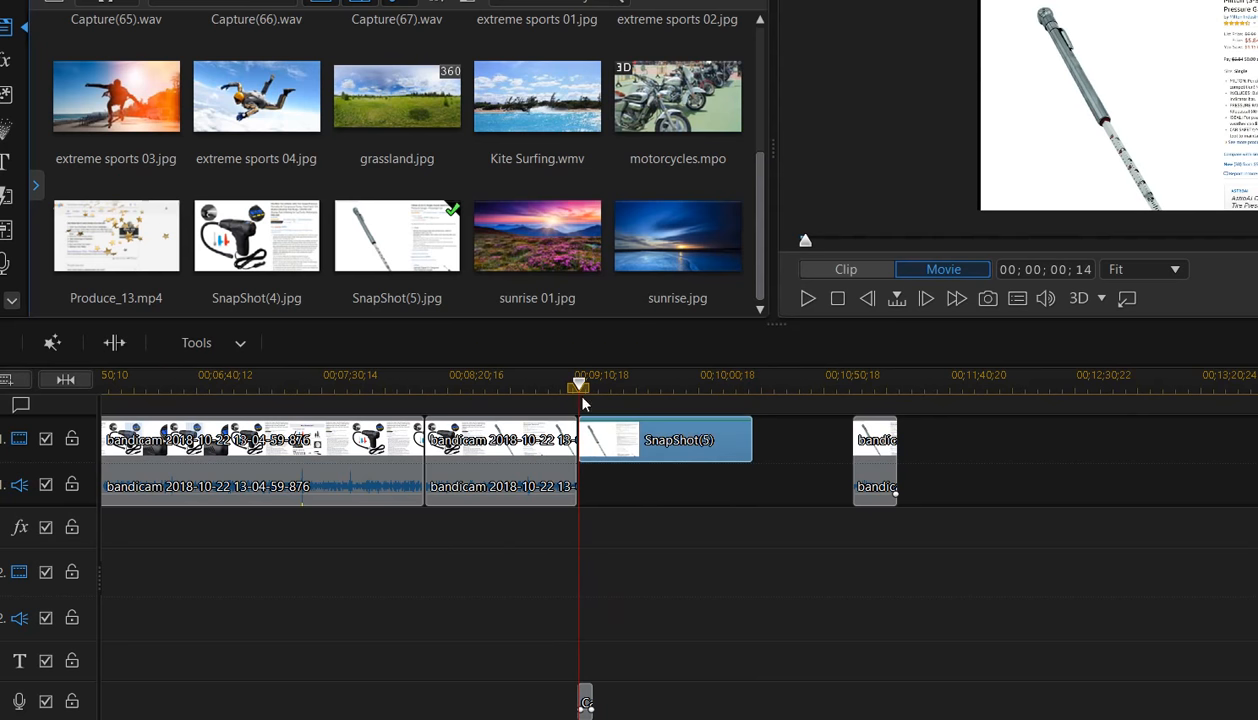
pyautogui.click(586, 702)
pyautogui.press('Delete')
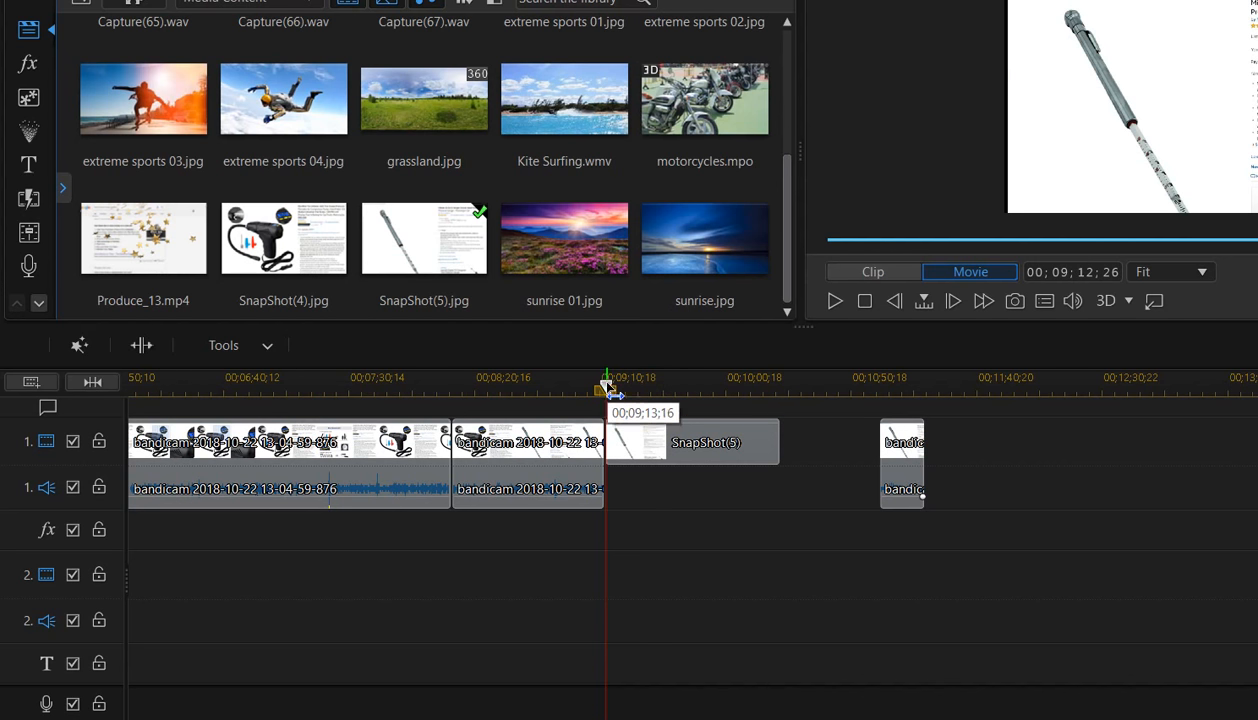
# - Extend the snapshot to a duration of 00;01;42;07 and move the last clip directly behind it, starting at 00;10;54;17
pyautogui.moveTo(610, 388); pyautogui.dragTo(831, 388)
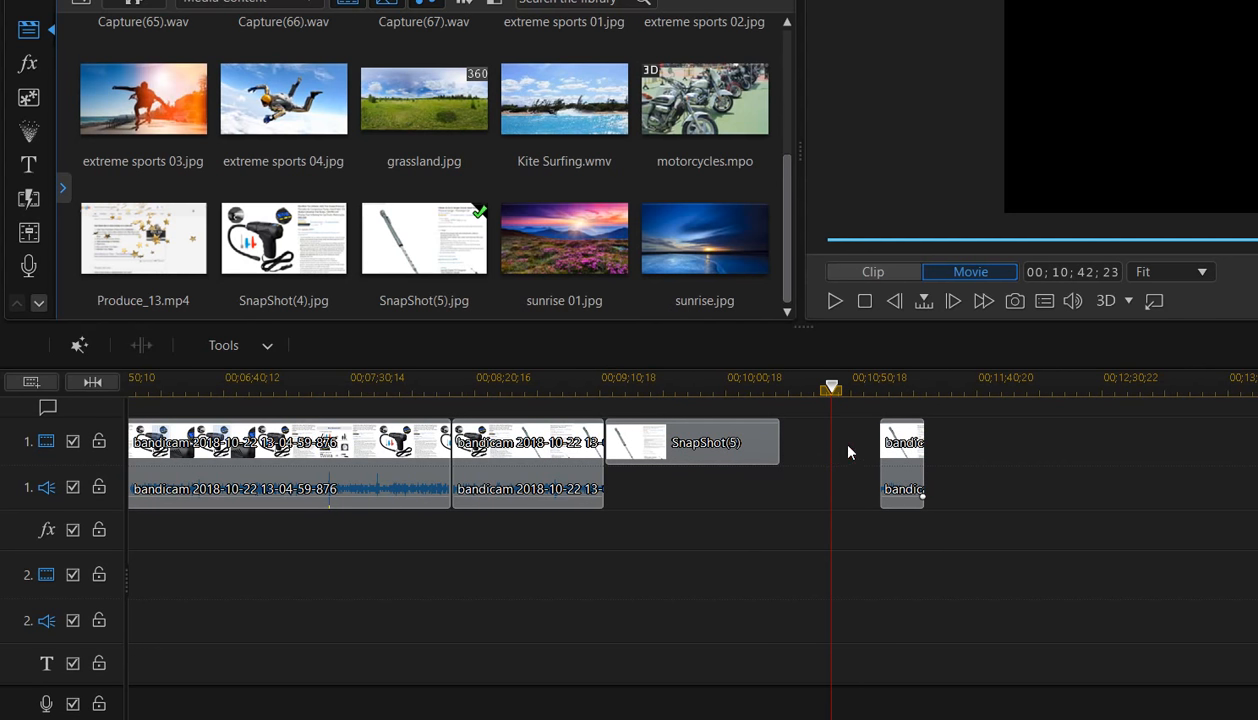
pyautogui.click(700, 455)
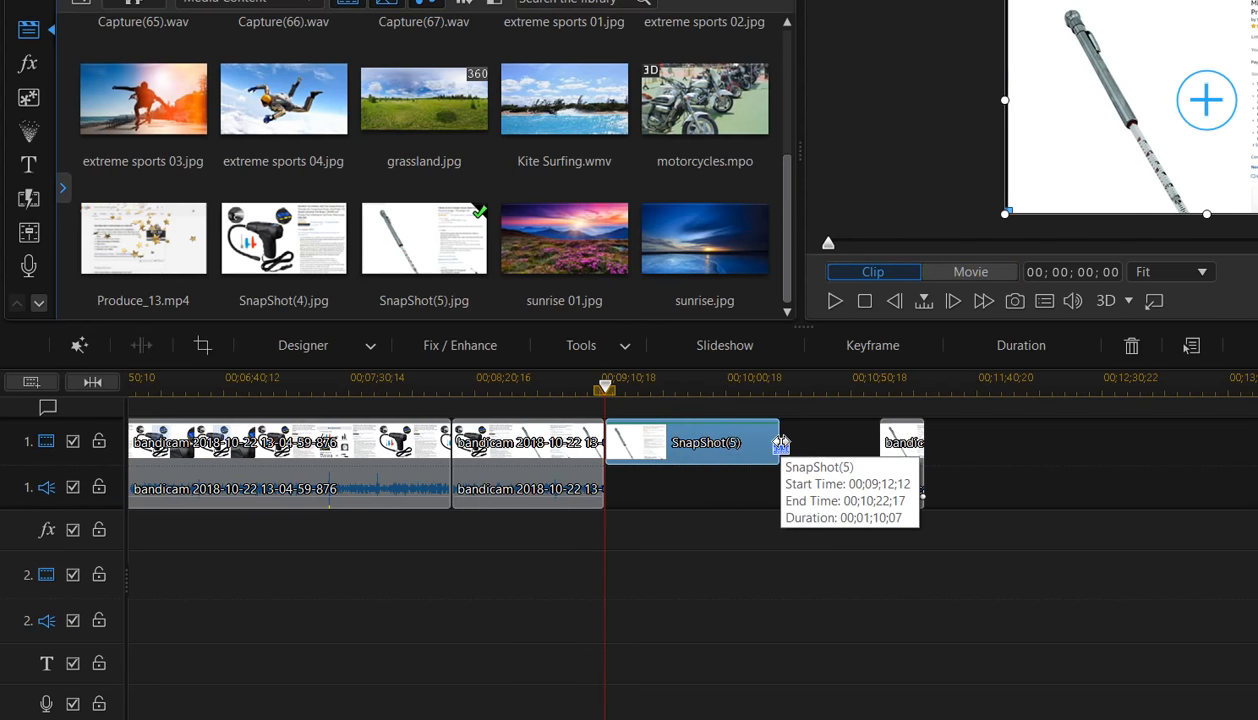
pyautogui.moveTo(780, 443); pyautogui.dragTo(863, 455)
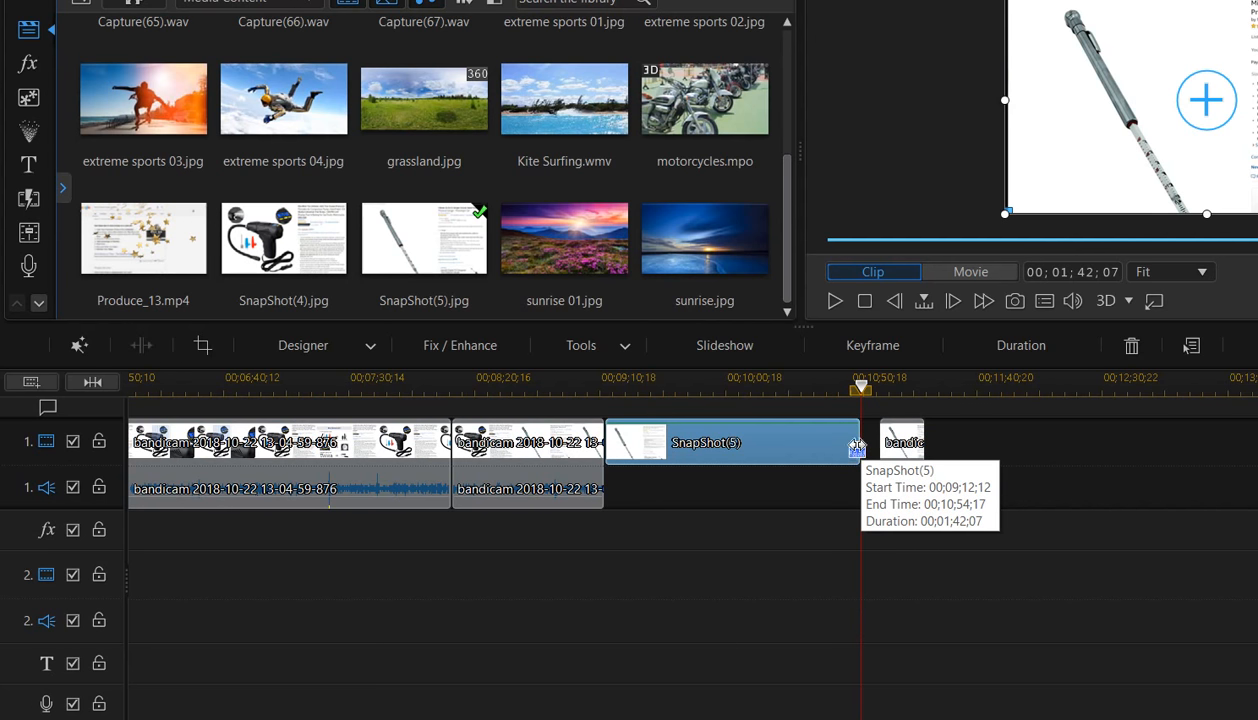
pyautogui.click(902, 441)
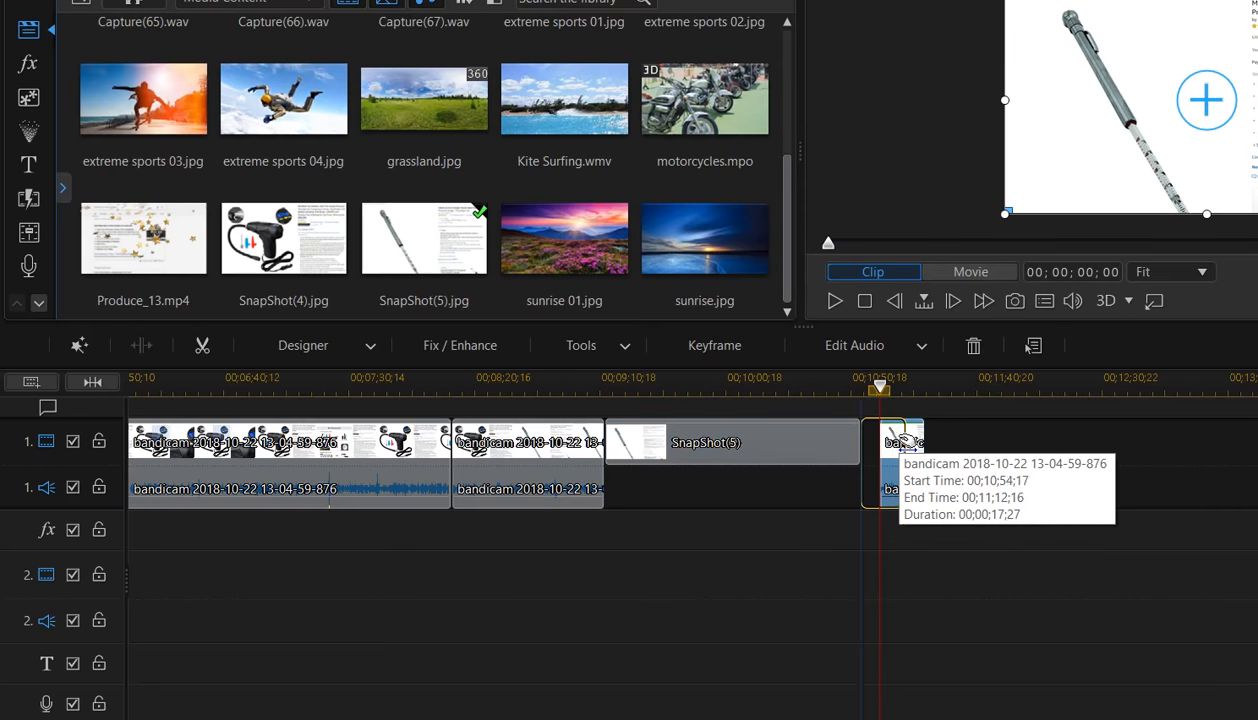
pyautogui.moveTo(902, 441); pyautogui.dragTo(885, 443)
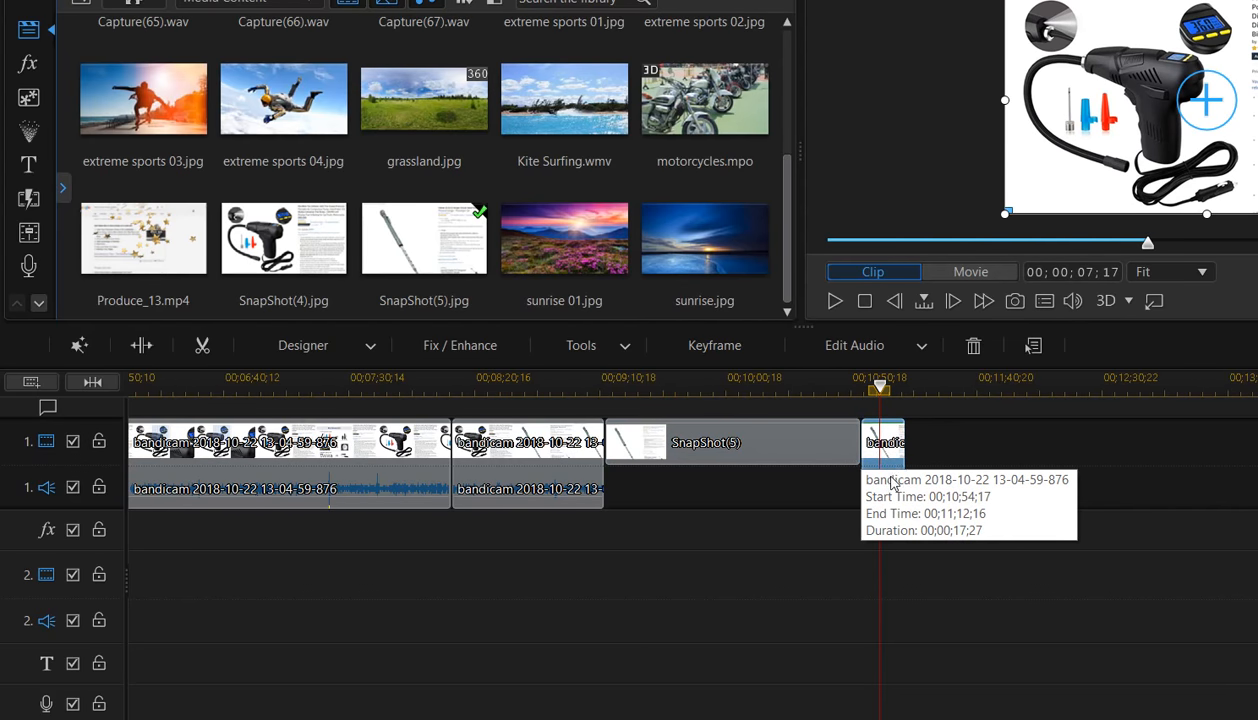